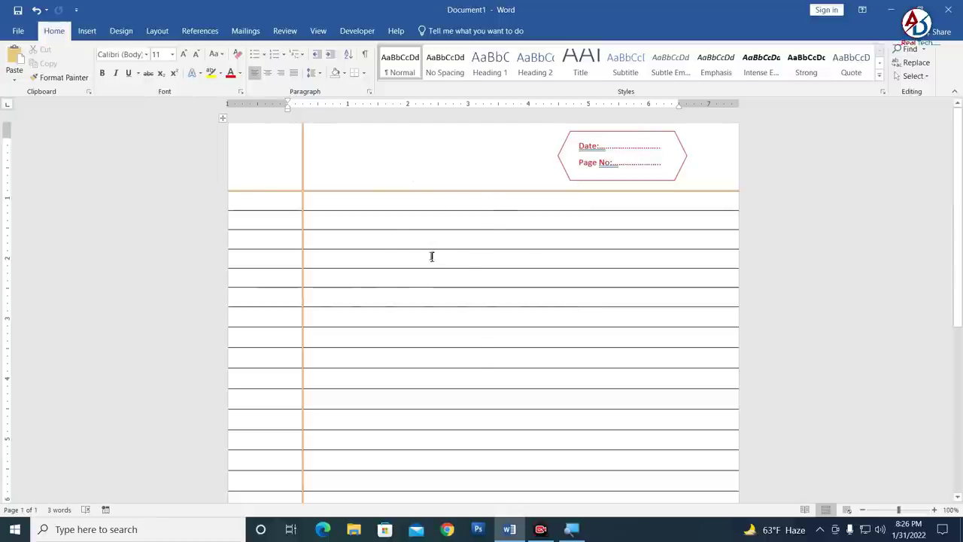
Create a new empty document, Document2, for the notebook page
scroll(431, 257, down, 5)
scroll(482, 271, up, 2)
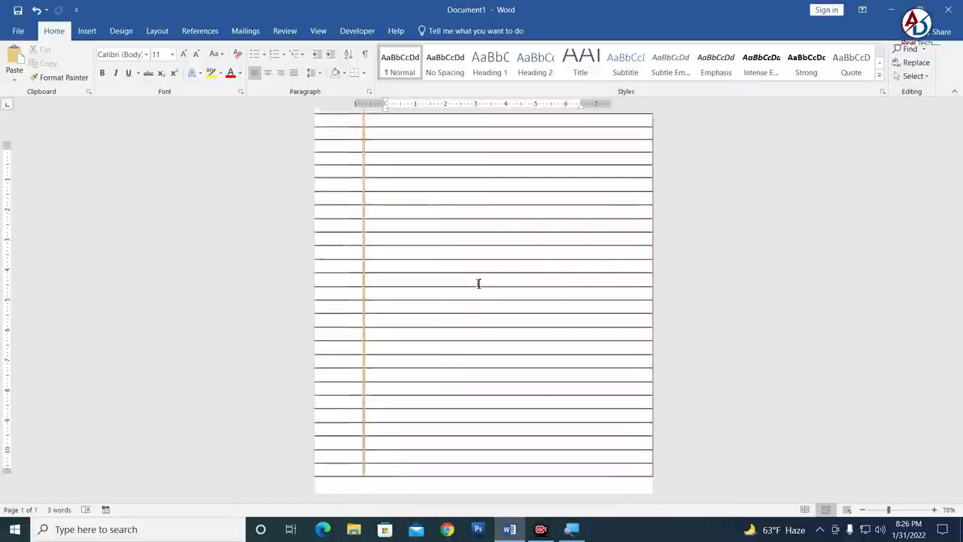
scroll(477, 282, up, 3)
scroll(479, 258, up, 3)
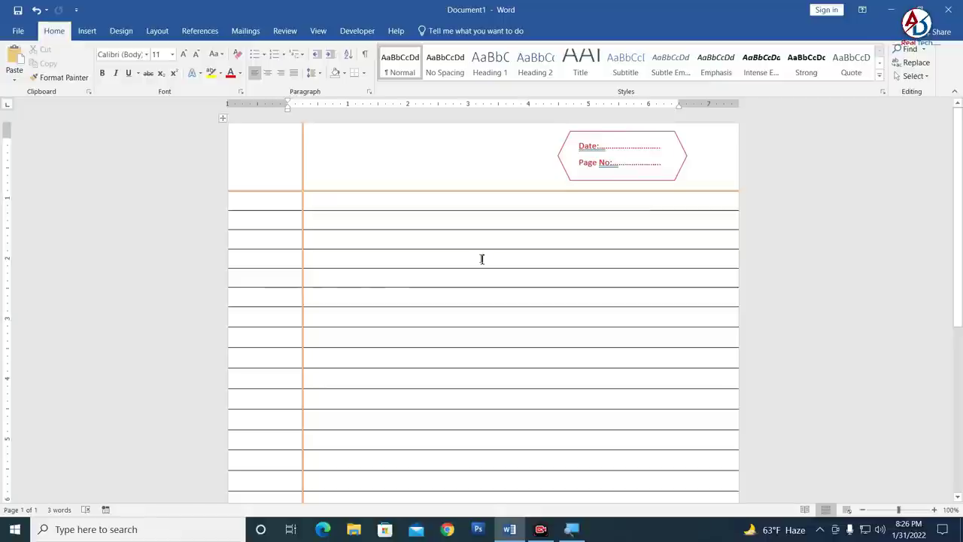
key(ctrl+n)
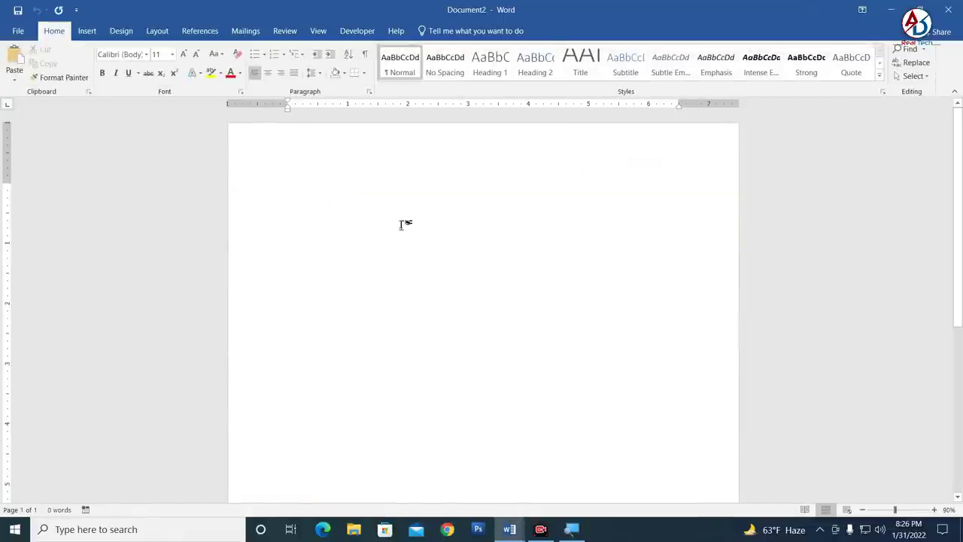
scroll(404, 225, down, 1)
scroll(421, 224, down, 1)
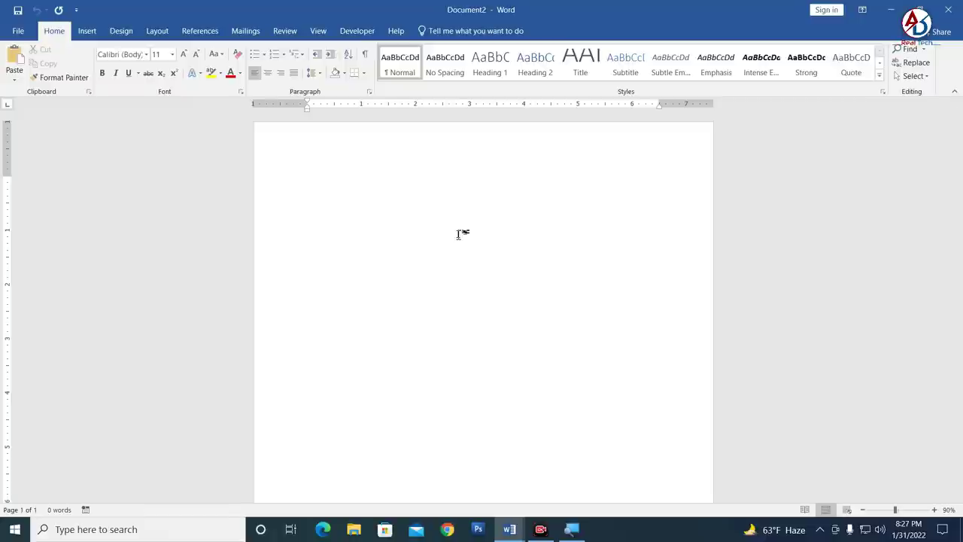
Apply the Narrow margin preset, 0.5" on every side, to the page
click(157, 31)
click(83, 79)
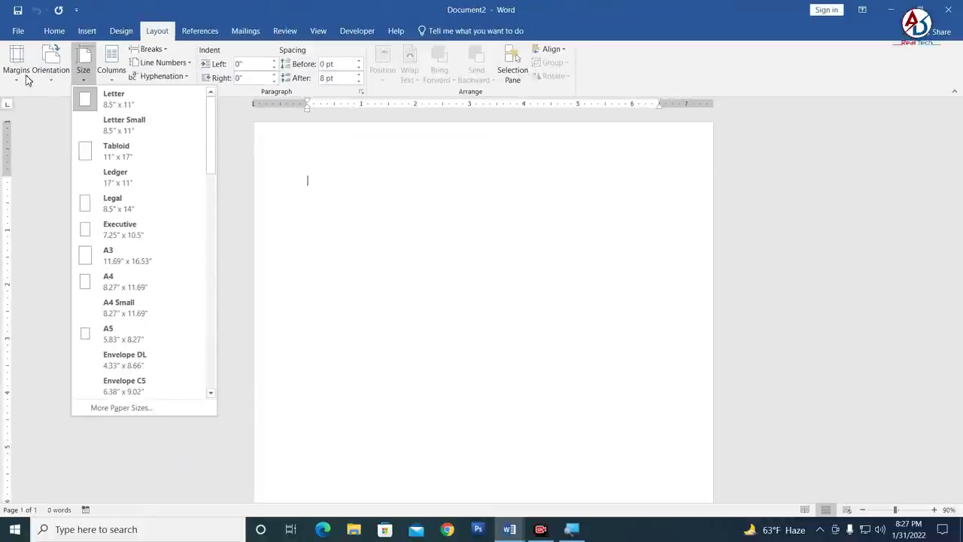
click(25, 76)
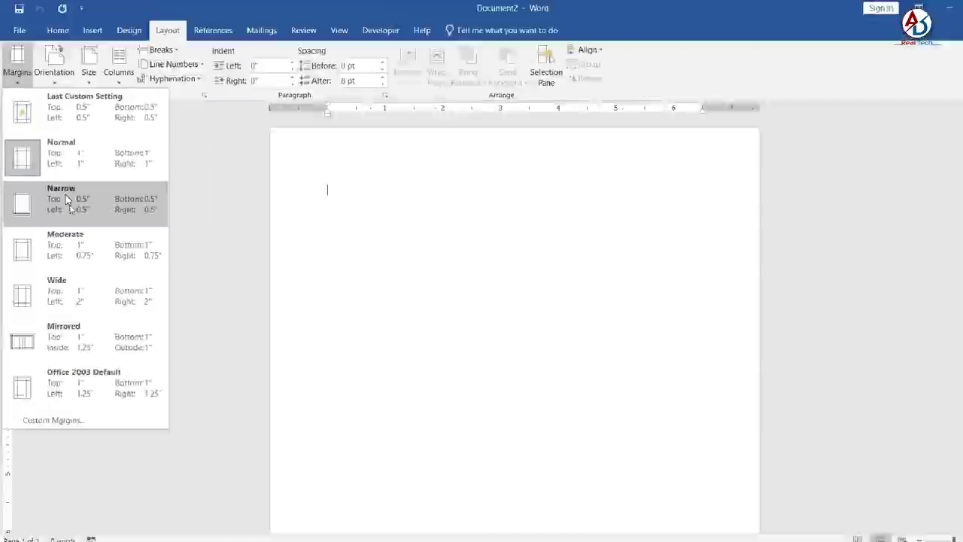
click(120, 213)
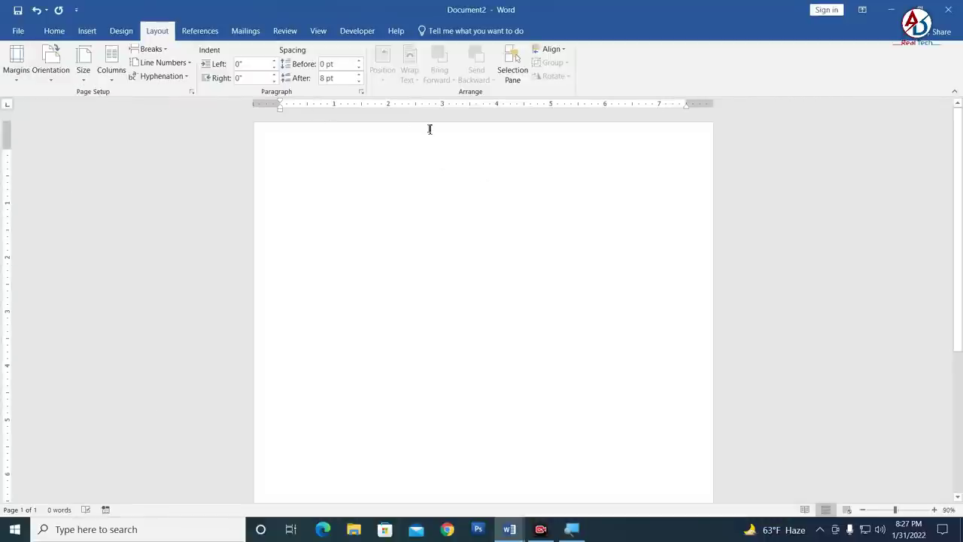
click(91, 35)
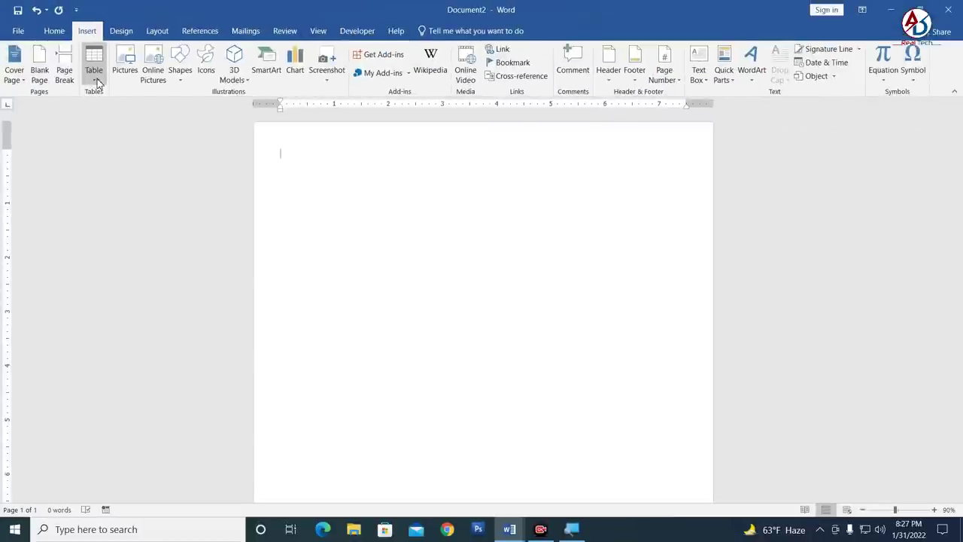
Draw a single-cell table 7.13" wide and 2.17" tall near the page top
click(96, 79)
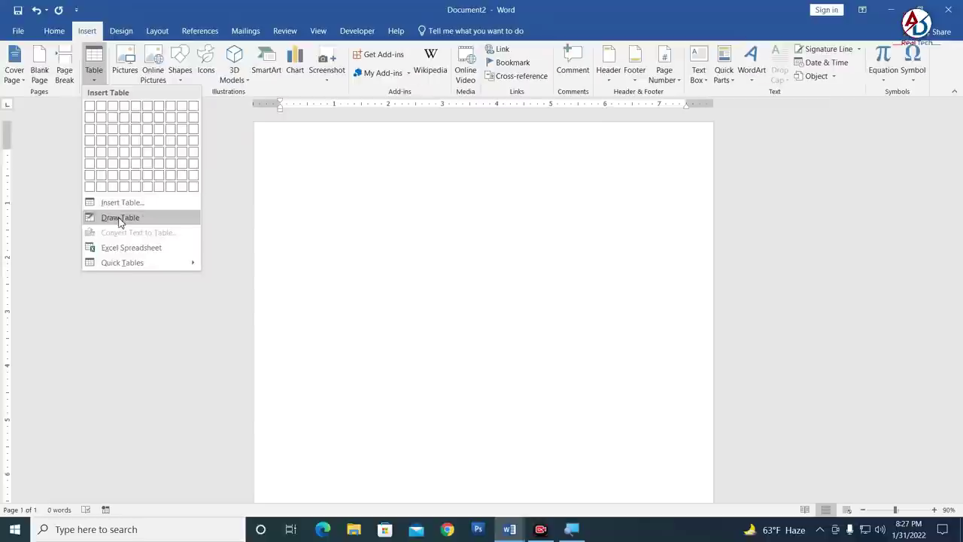
click(115, 223)
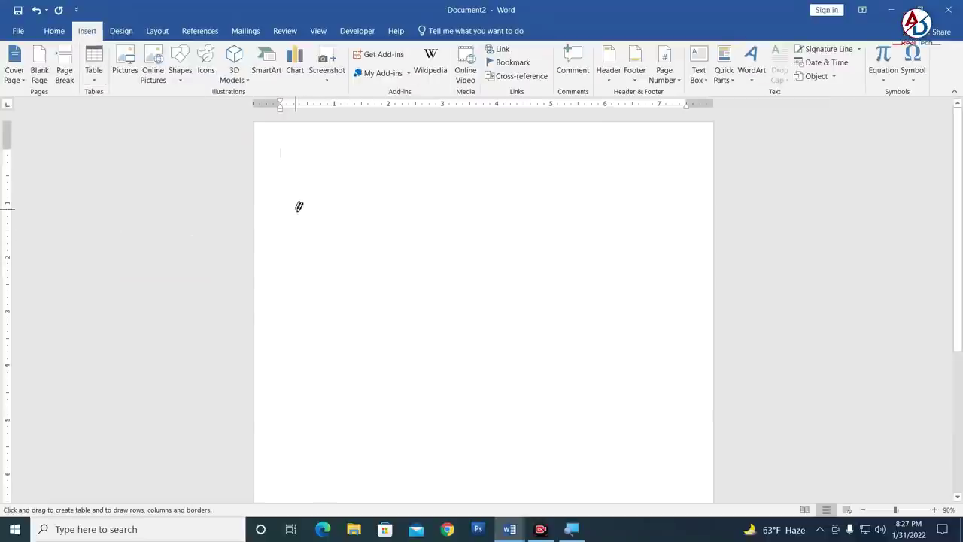
mouse_move(295, 209)
mouse_down()
mouse_move(628, 266)
mouse_move(682, 328)
mouse_up()
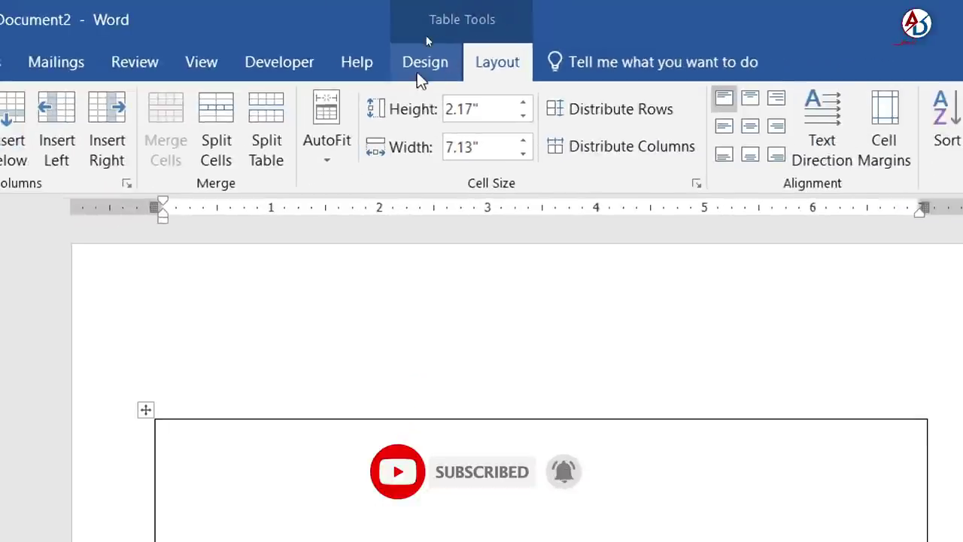
click(430, 31)
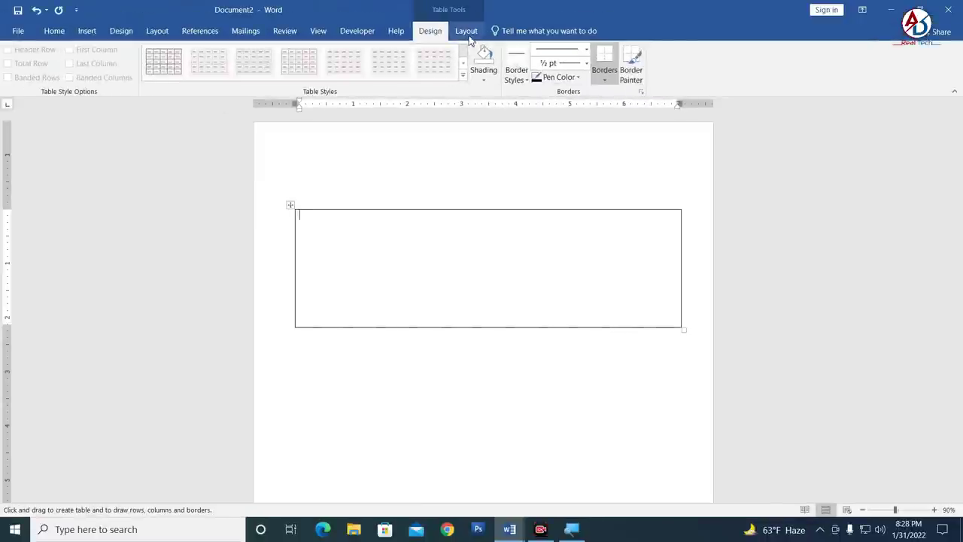
click(465, 31)
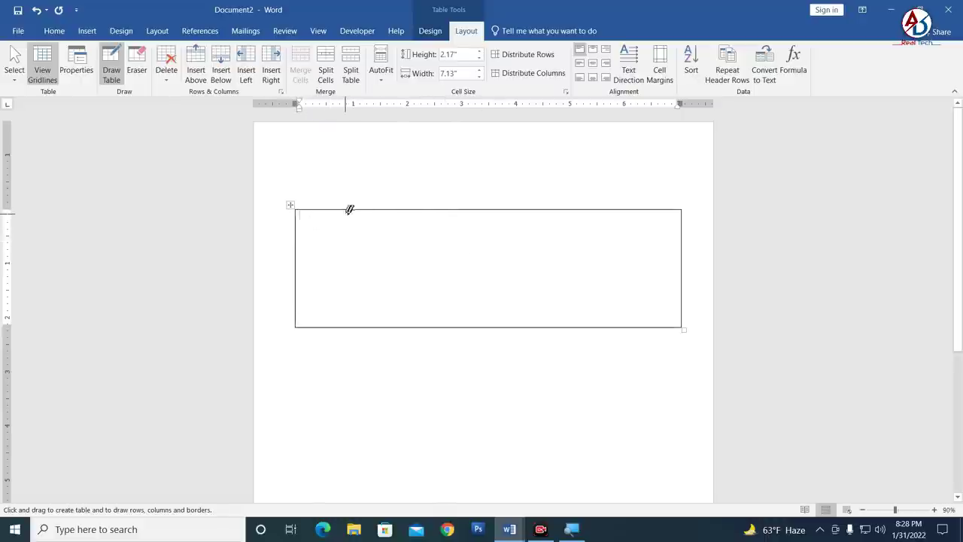
Draw a vertical line for a 1.05" left column and horizontal lines making nine rows
drag(353, 209, 351, 325)
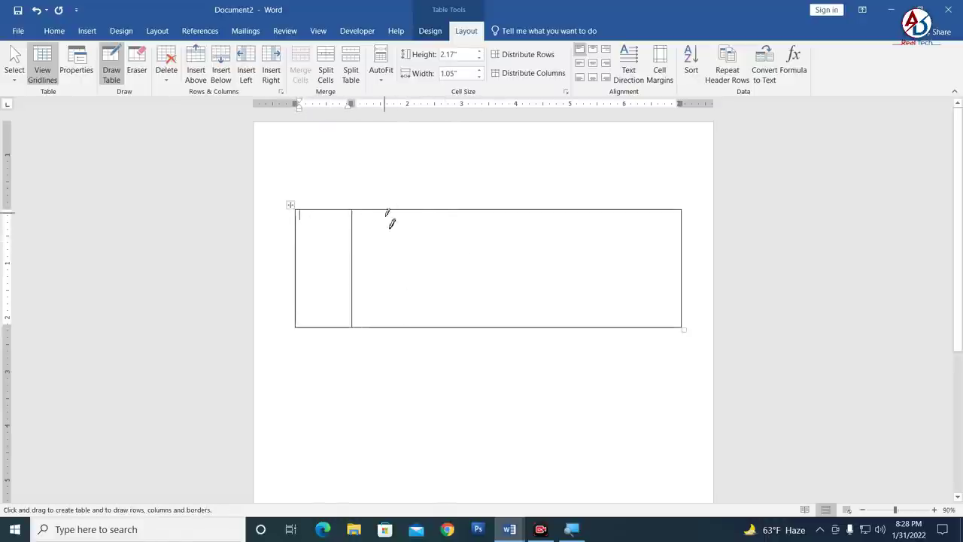
drag(297, 226, 534, 225)
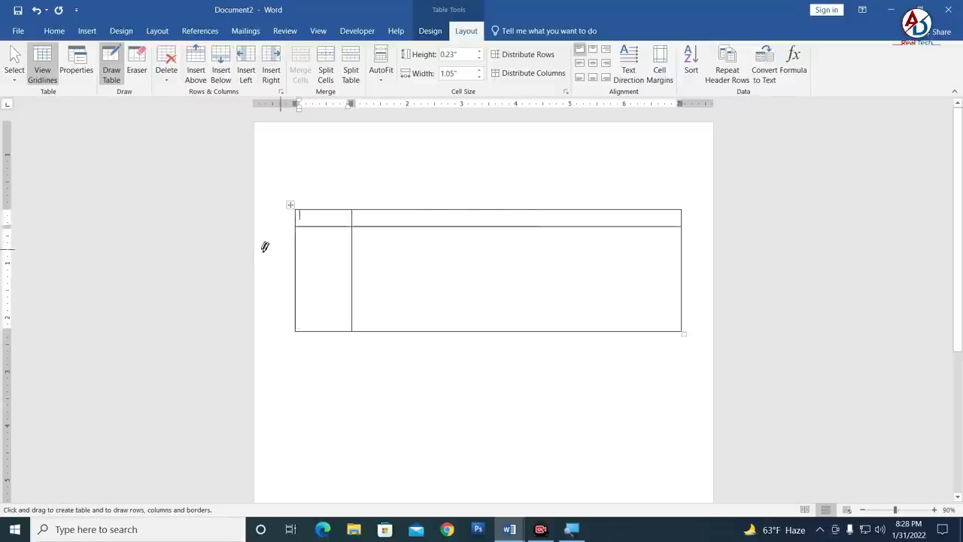
drag(297, 243, 519, 243)
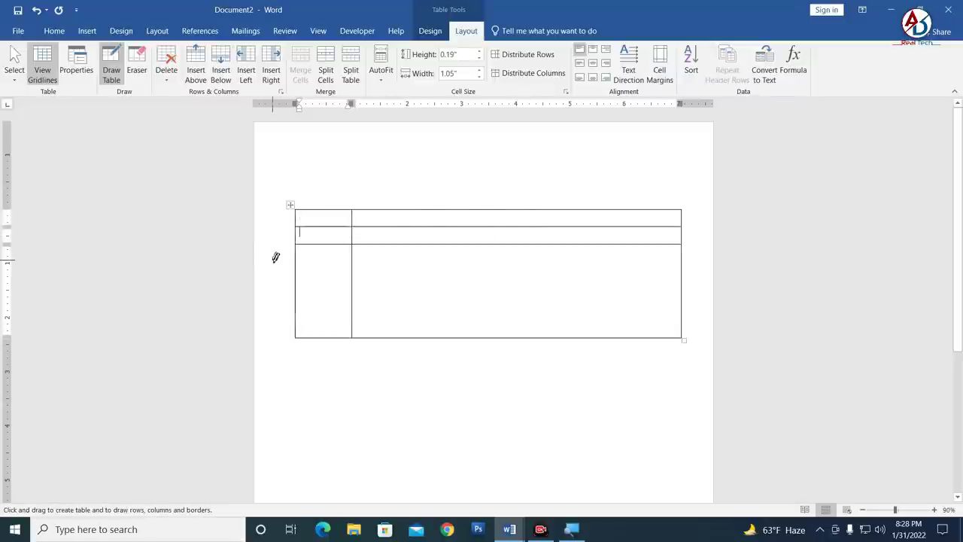
drag(298, 261, 494, 260)
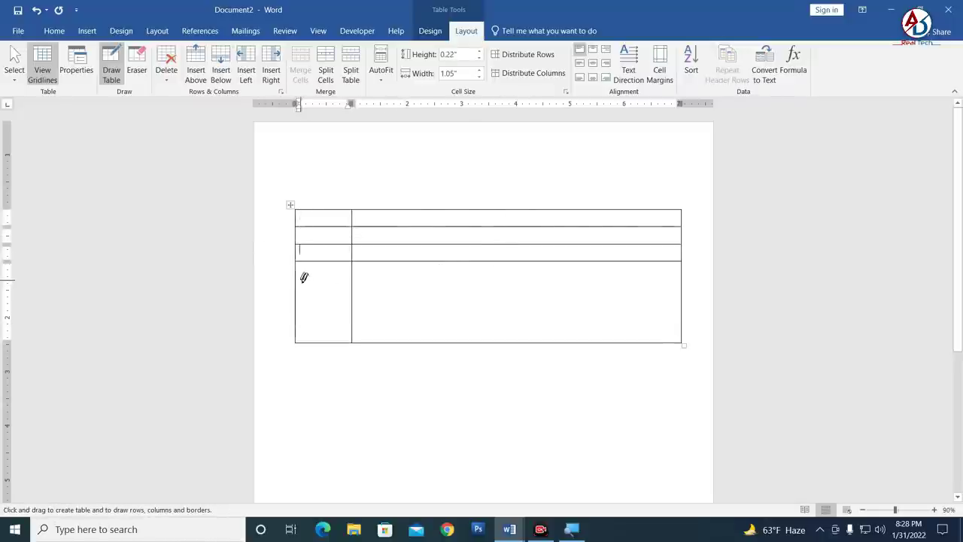
drag(300, 275, 594, 265)
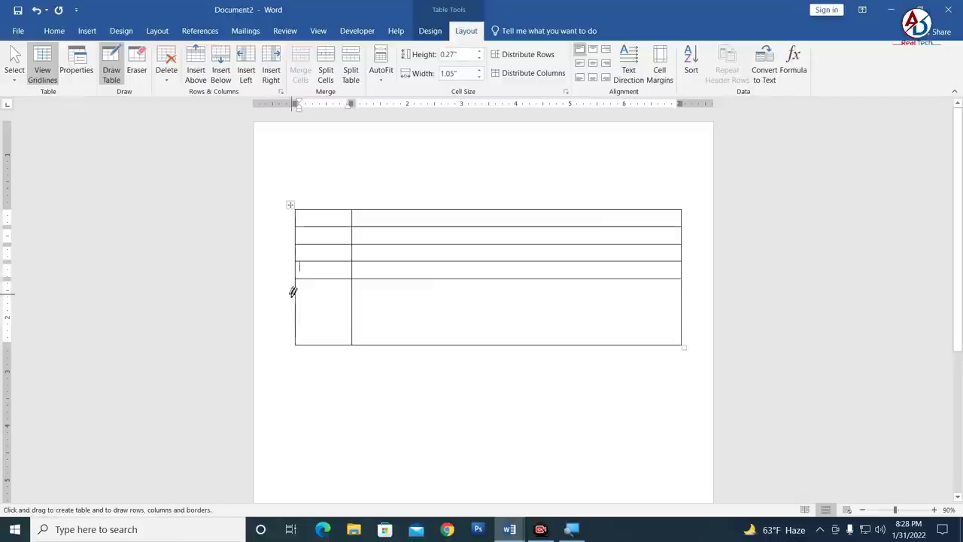
drag(298, 290, 484, 286)
drag(298, 308, 550, 308)
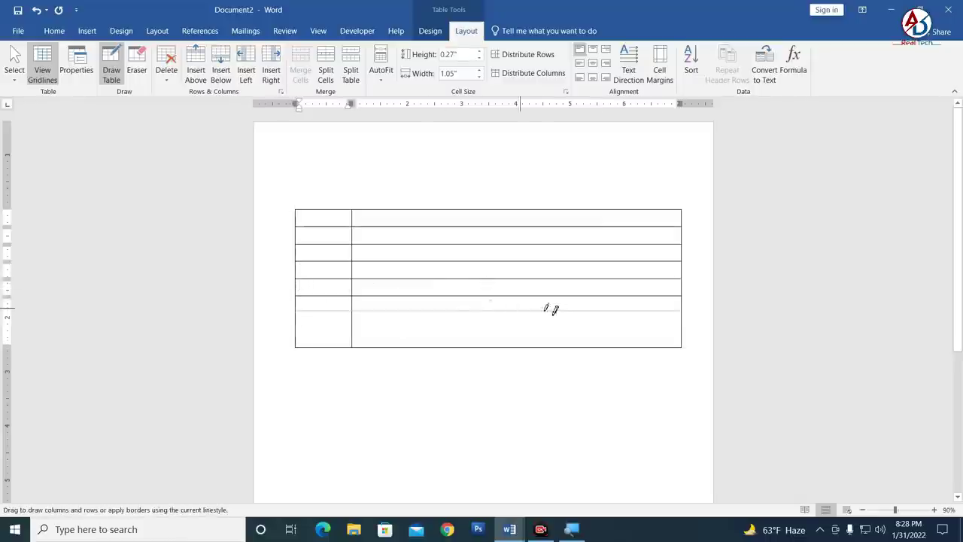
drag(303, 323, 537, 323)
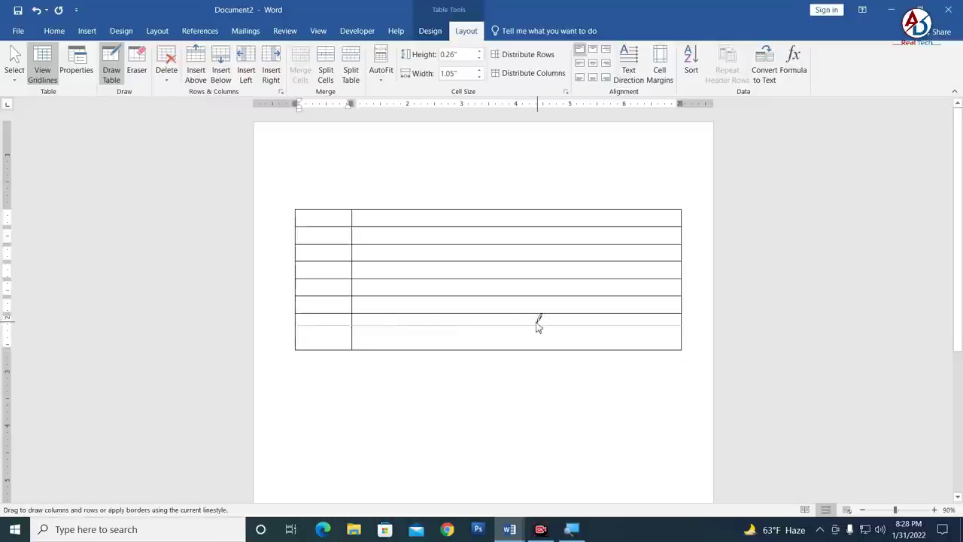
mouse_move(301, 336)
mouse_down()
mouse_move(530, 337)
mouse_move(513, 343)
mouse_up()
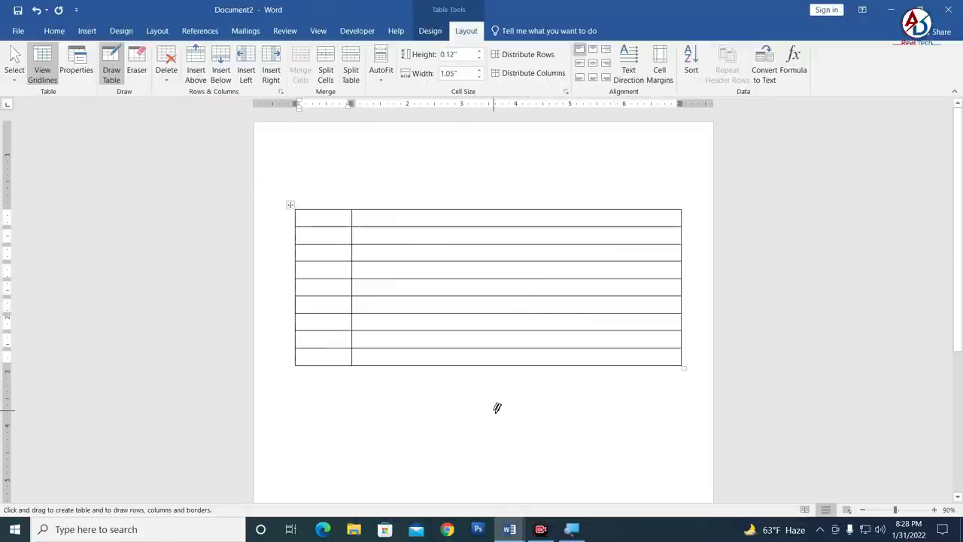
Set the border pen to ½ pt weight, red colour and the recent double-line style
click(430, 31)
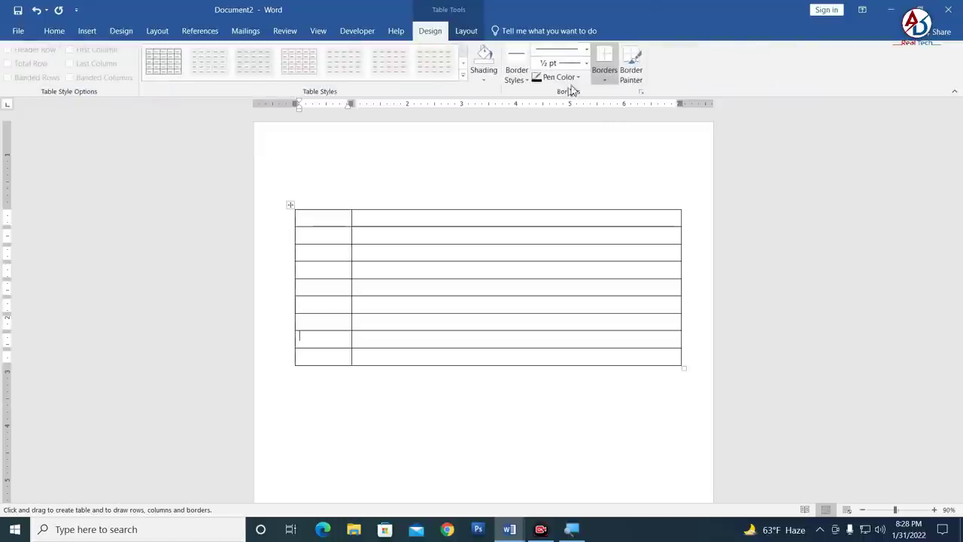
click(585, 65)
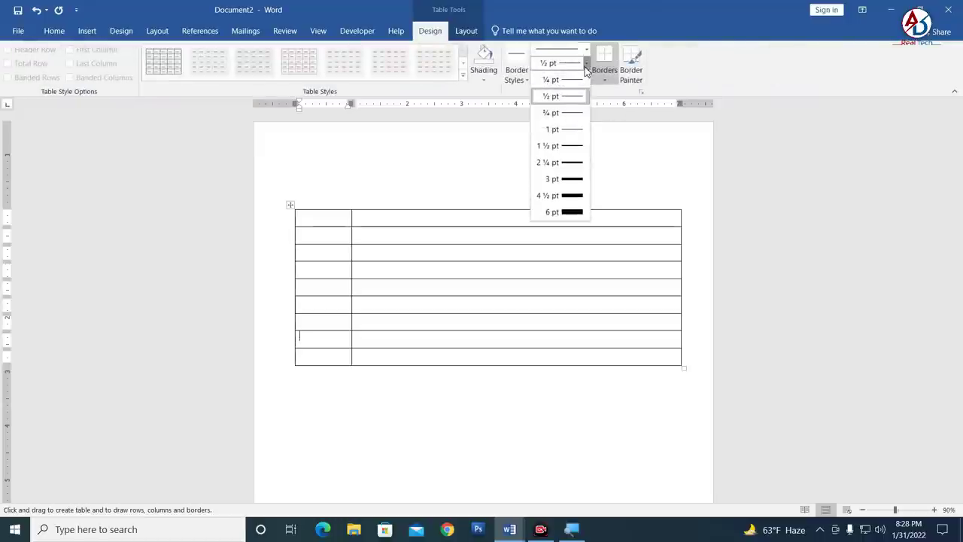
click(585, 65)
click(577, 77)
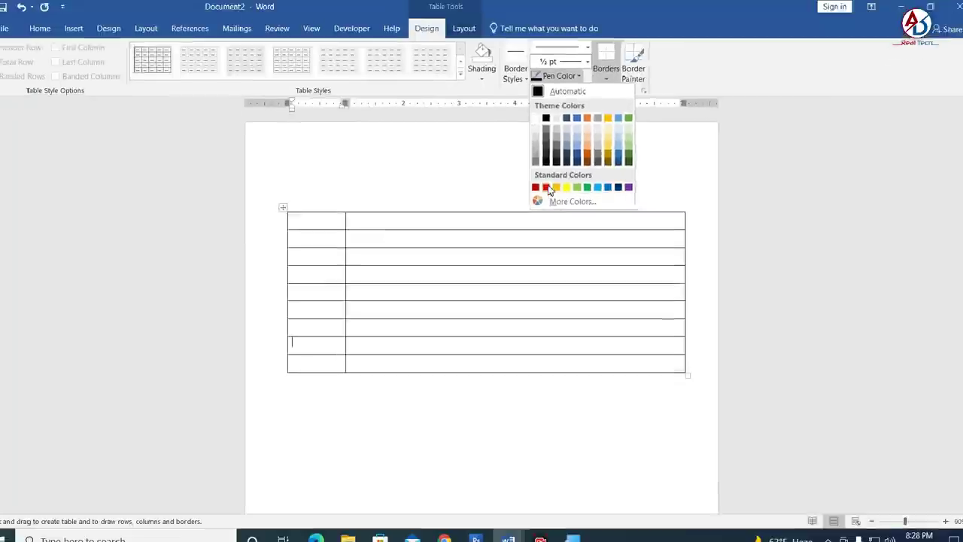
click(547, 186)
click(525, 80)
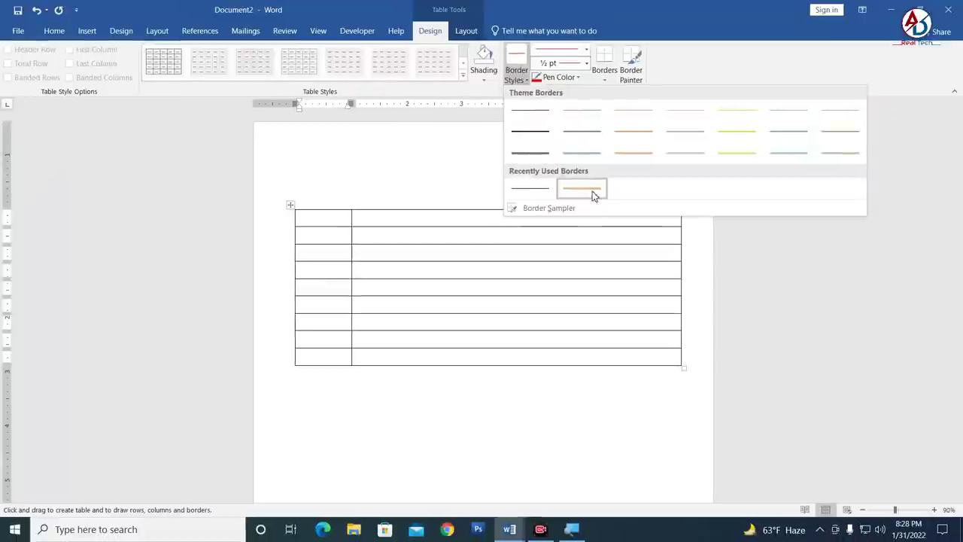
click(575, 188)
click(586, 64)
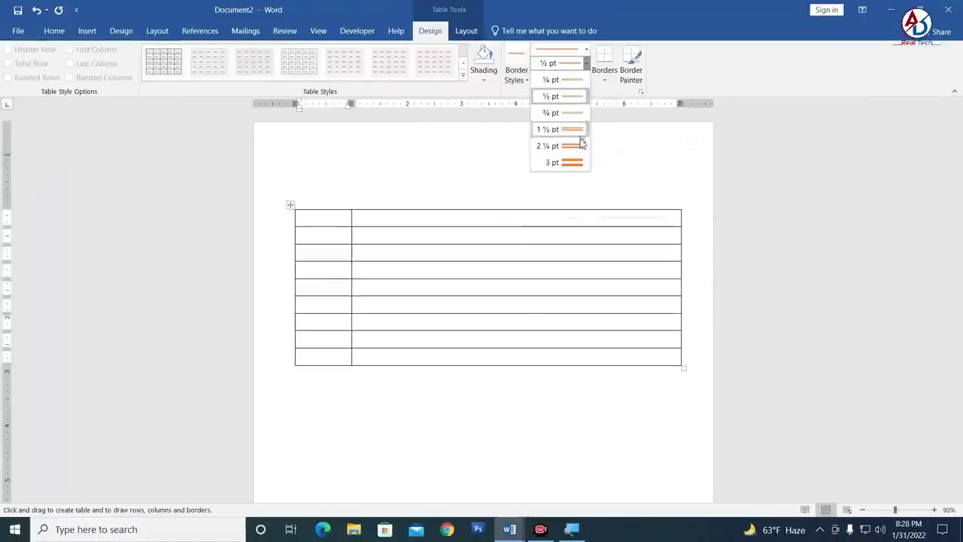
click(680, 22)
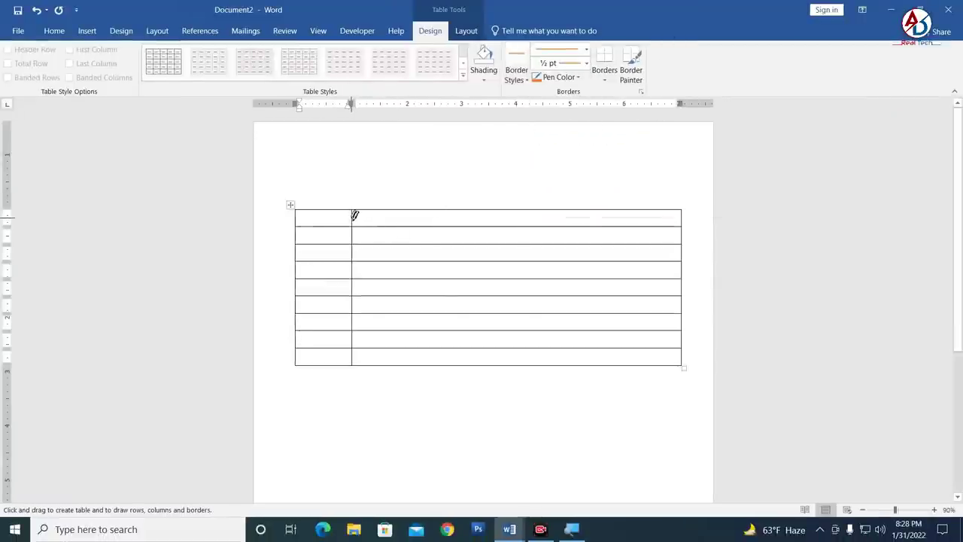
Redraw the left column divider and draw a rule under the top row, then stop drawing
drag(354, 215, 354, 363)
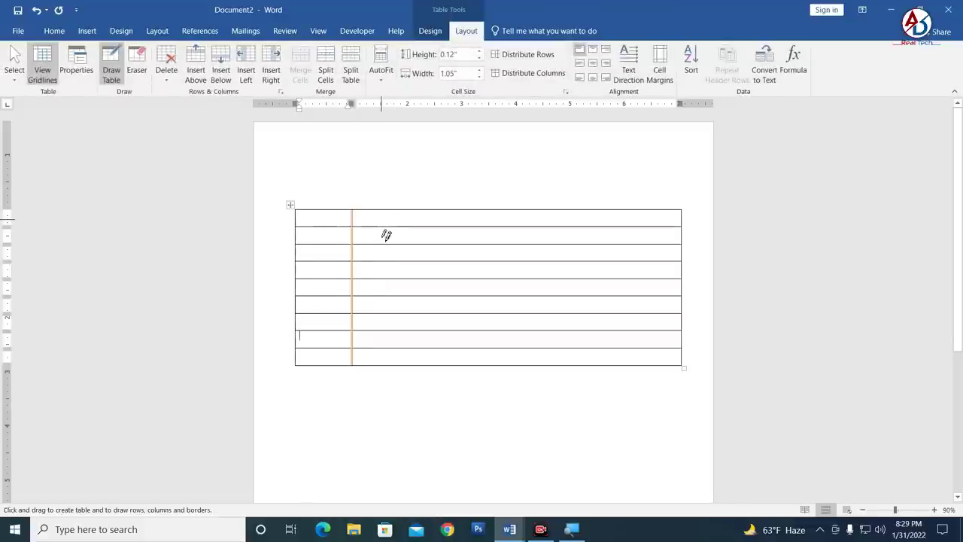
ctrl+scroll(386, 235, up, 5)
scroll(344, 227, up, 3)
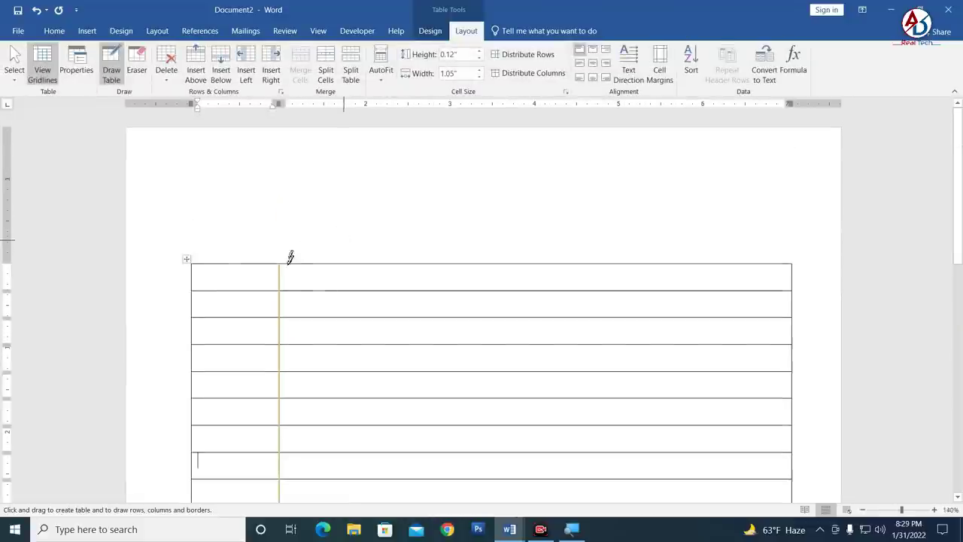
ctrl+scroll(322, 282, down, 3)
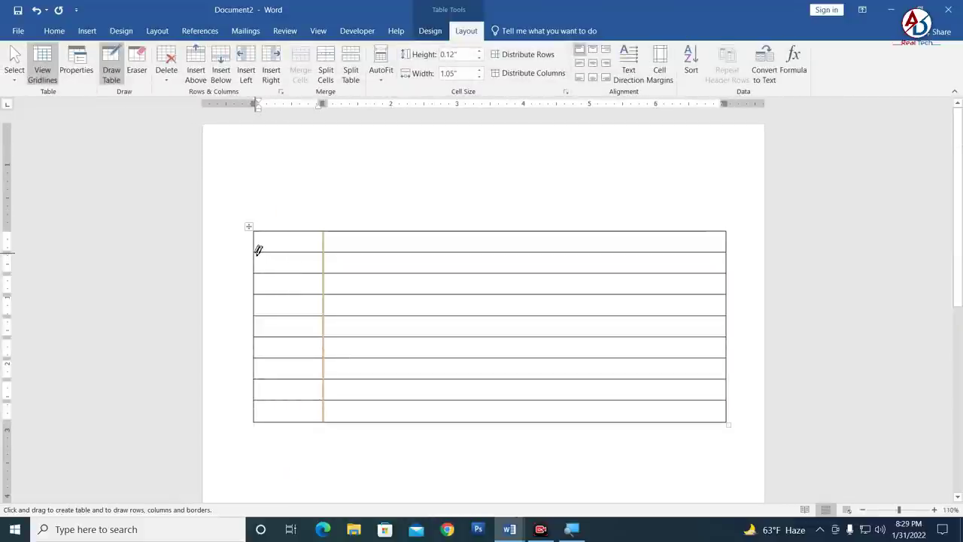
drag(258, 251, 677, 247)
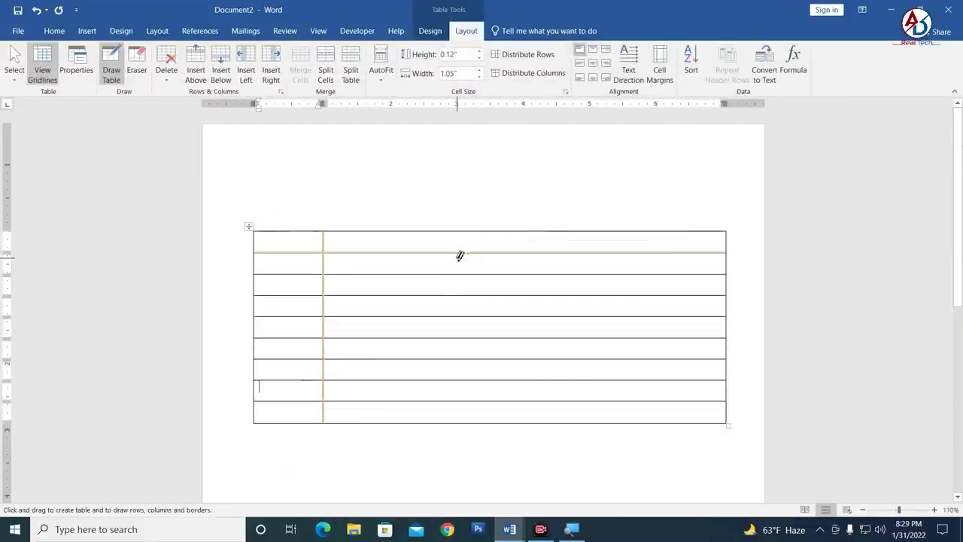
ctrl+scroll(439, 279, down, 4)
ctrl+scroll(439, 279, up, 2)
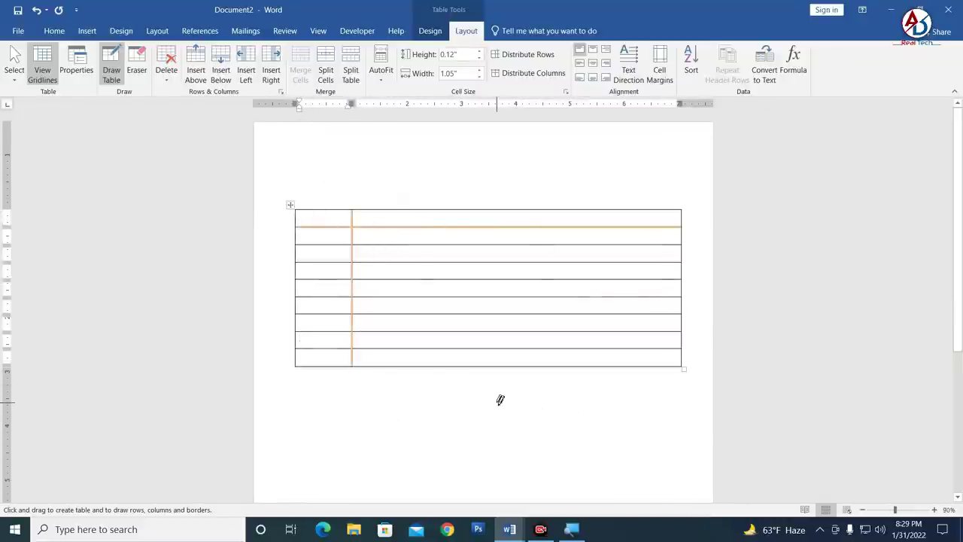
key(Escape)
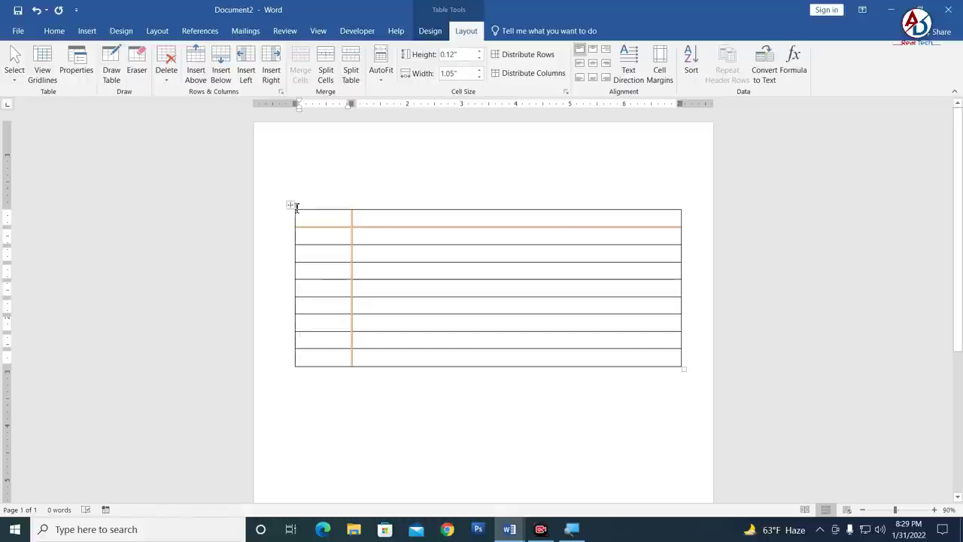
Move the table to the top of the page and stretch it to both page edges
click(484, 430)
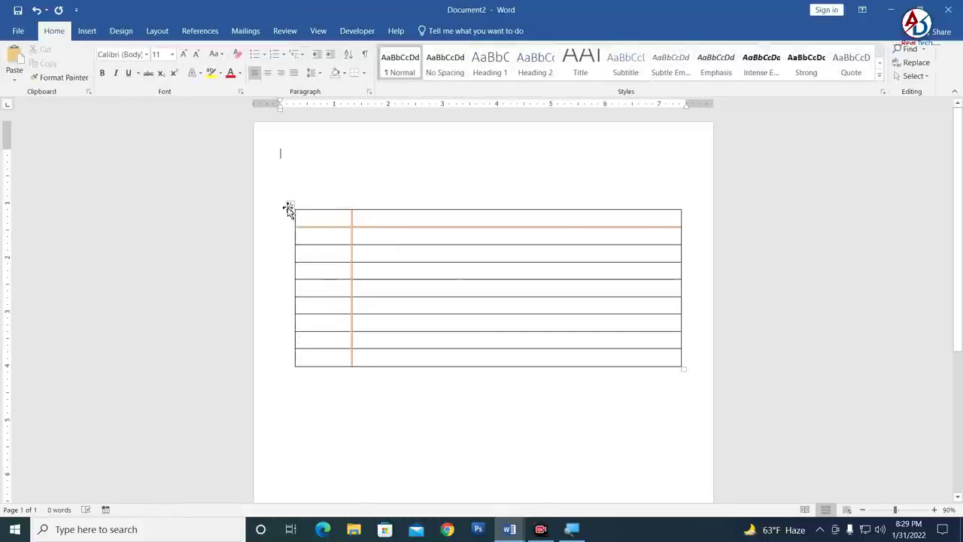
mouse_move(291, 204)
mouse_down()
mouse_move(289, 117)
mouse_move(277, 117)
mouse_up()
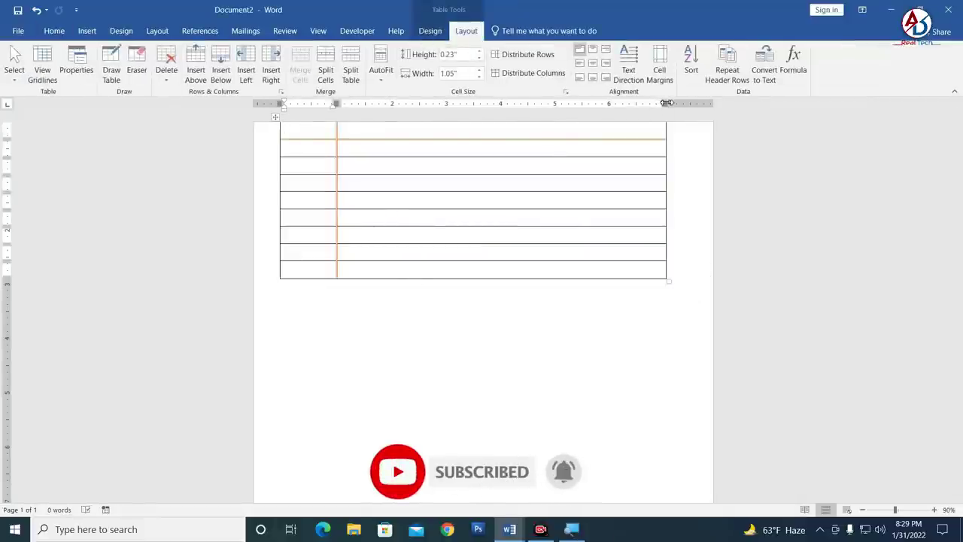
drag(666, 151, 713, 152)
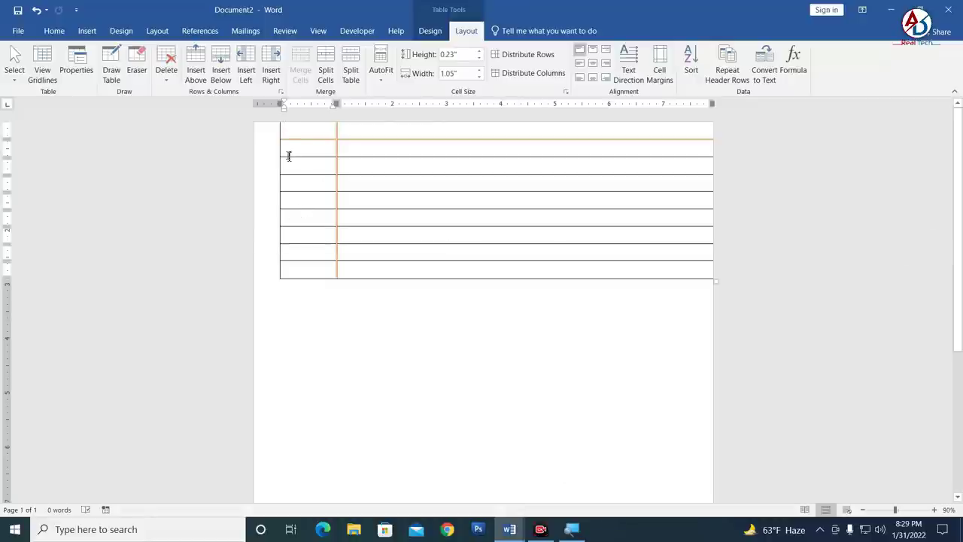
drag(280, 151, 255, 151)
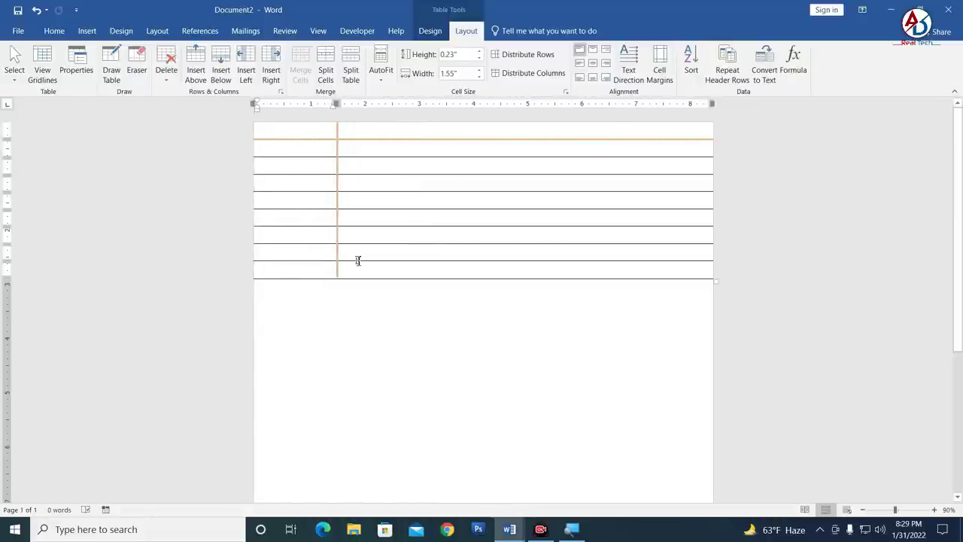
Drag the top row's bottom border down to make a tall header band
ctrl+scroll(467, 348, down, 1)
click(566, 275)
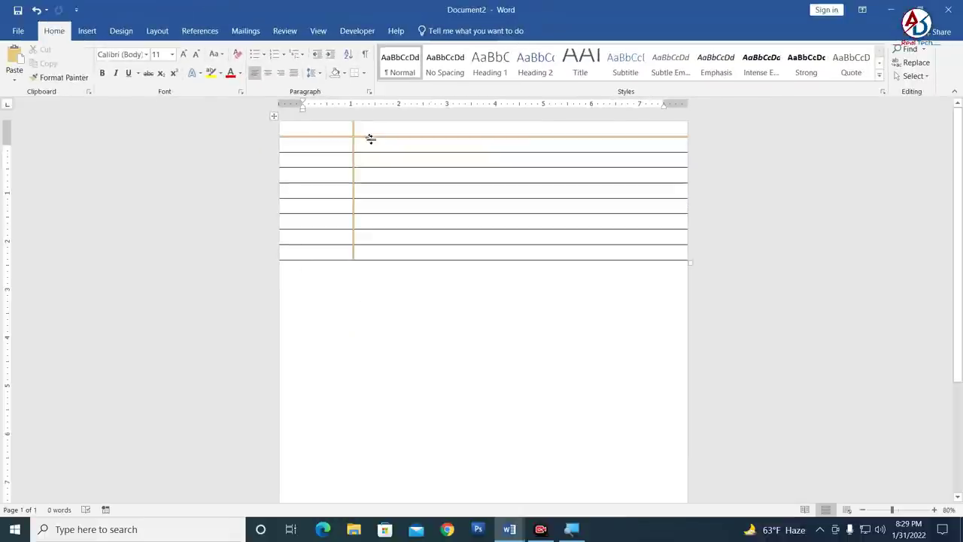
drag(370, 138, 371, 172)
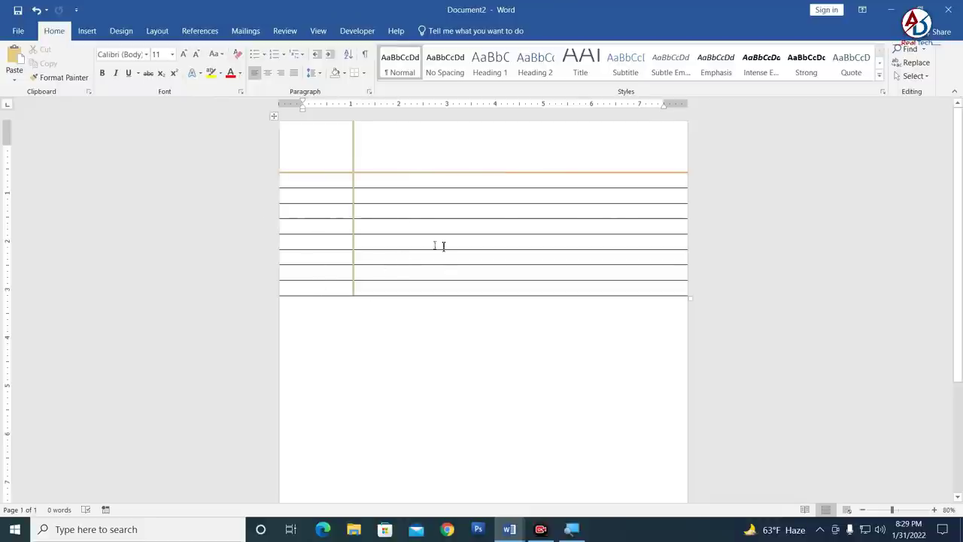
click(440, 288)
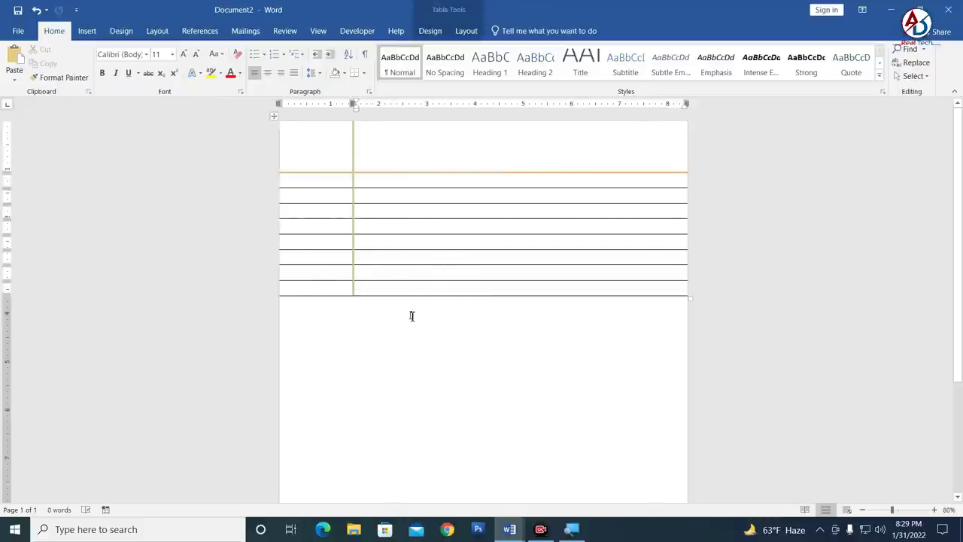
Add rows with Tab until the table fills page 1, undoing the row that spills onto page 2
scroll(411, 316, down, 1)
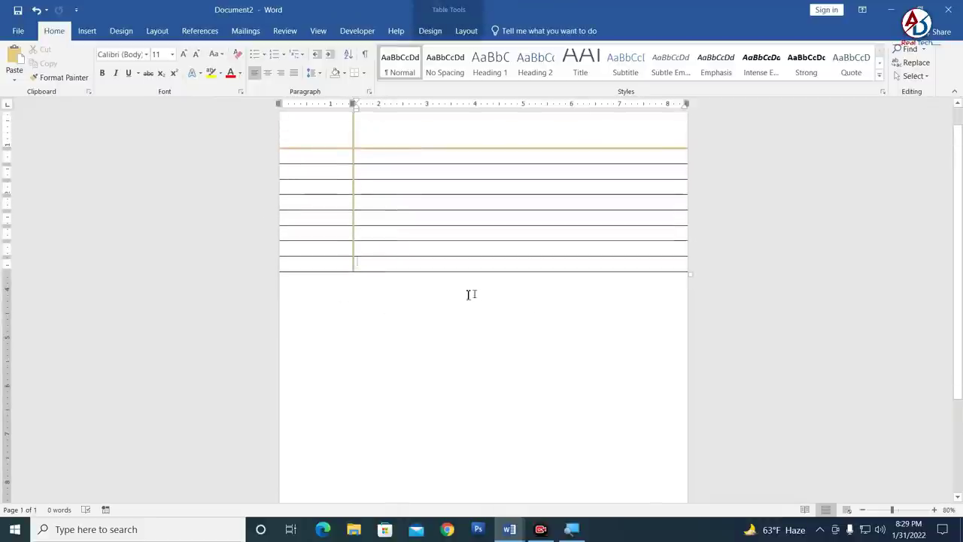
key(Tab)
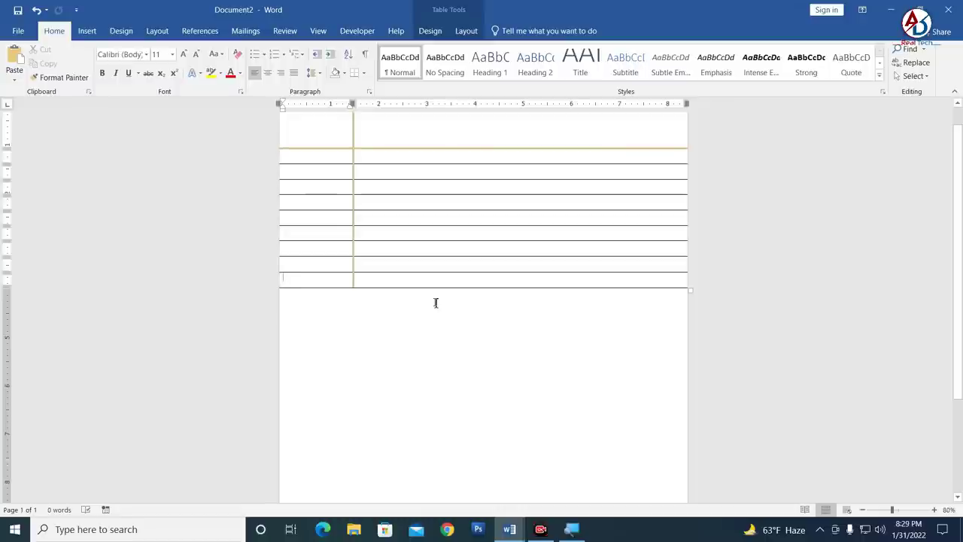
key(Tab)
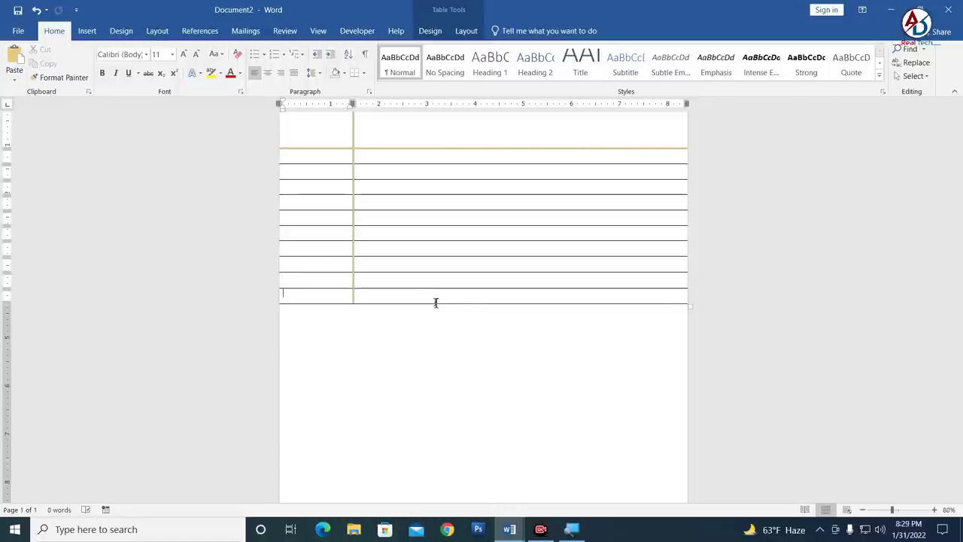
key(Tab)
key(Tab)
key(Tab)
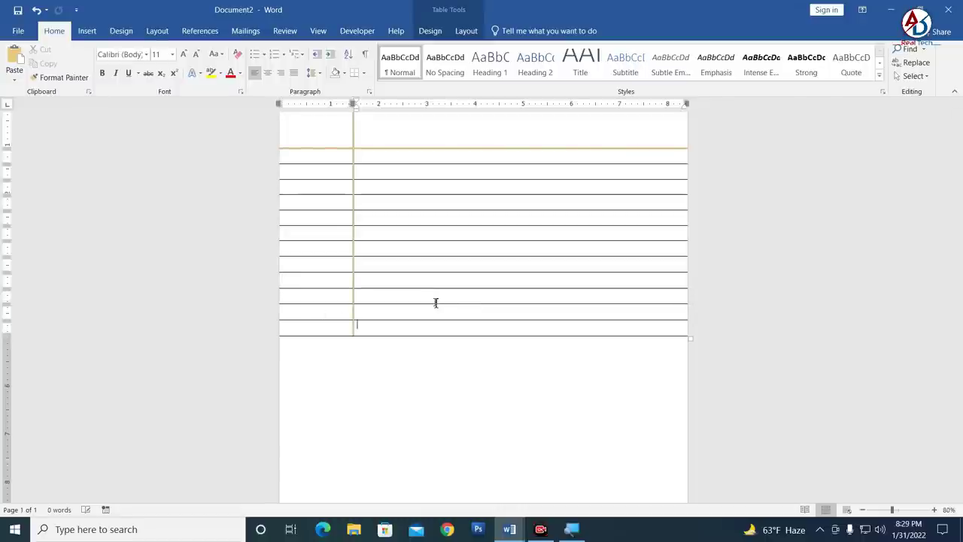
key(Tab)
key(Tab)
key(Tab)
key(Tab)
key(Tab)
key(Tab)
key(Tab)
key(Tab)
key(Tab)
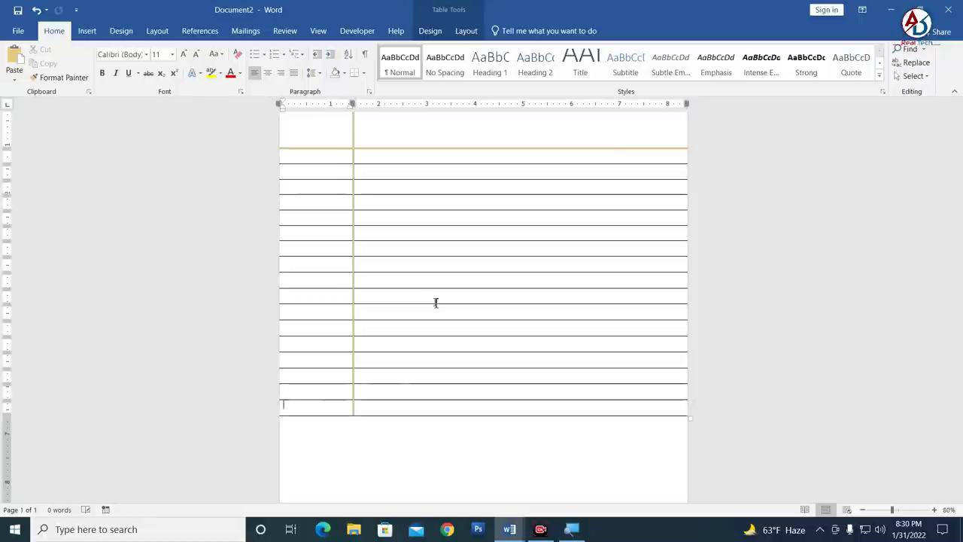
key(Tab)
key(Tab)
key(Tab)
key(Tab)
key(Tab)
key(Tab)
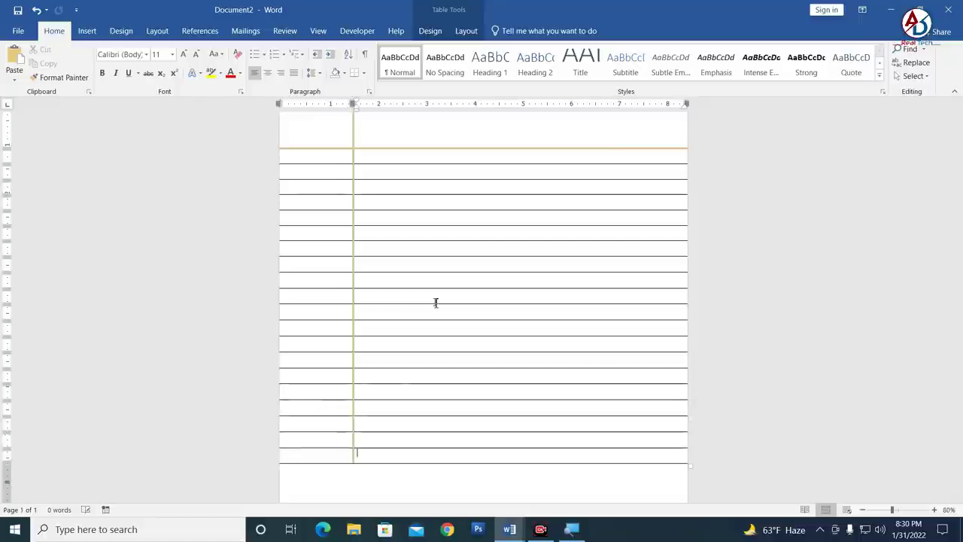
key(Tab)
key(Tab)
scroll(444, 346, down, 3)
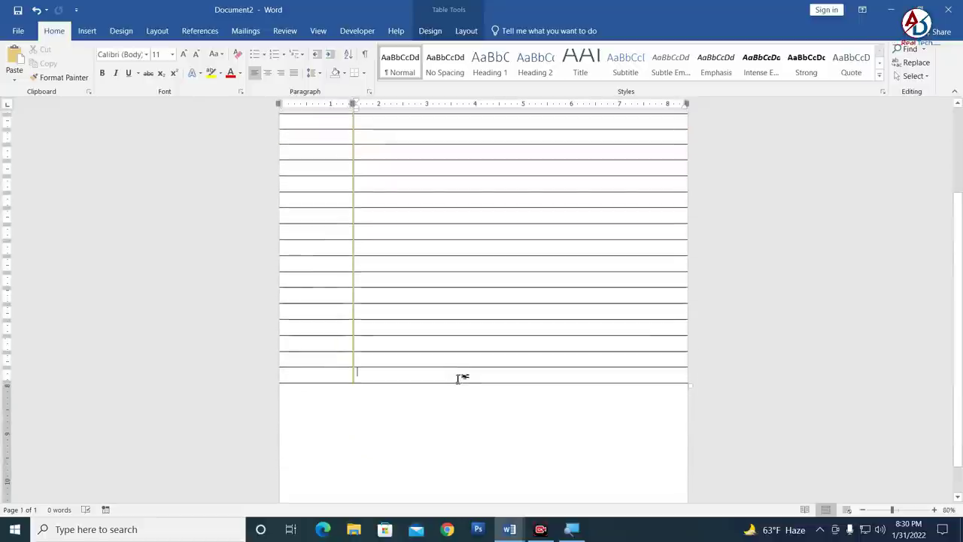
key(Tab)
key(Tab)
key(Tab)
key(Tab)
key(Tab)
key(Tab)
key(Tab)
key(Tab)
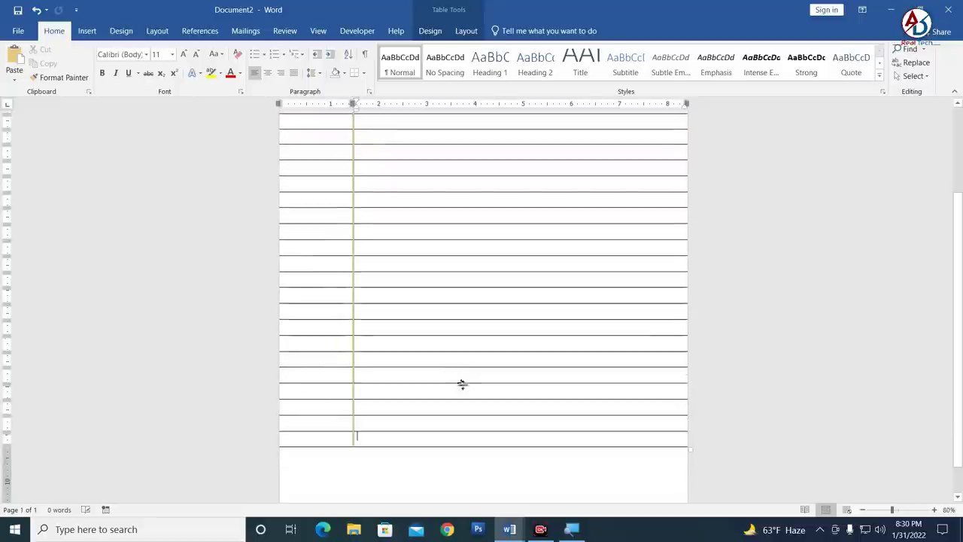
key(Tab)
key(Tab)
key(Tab)
key(Tab)
key(Tab)
key(Tab)
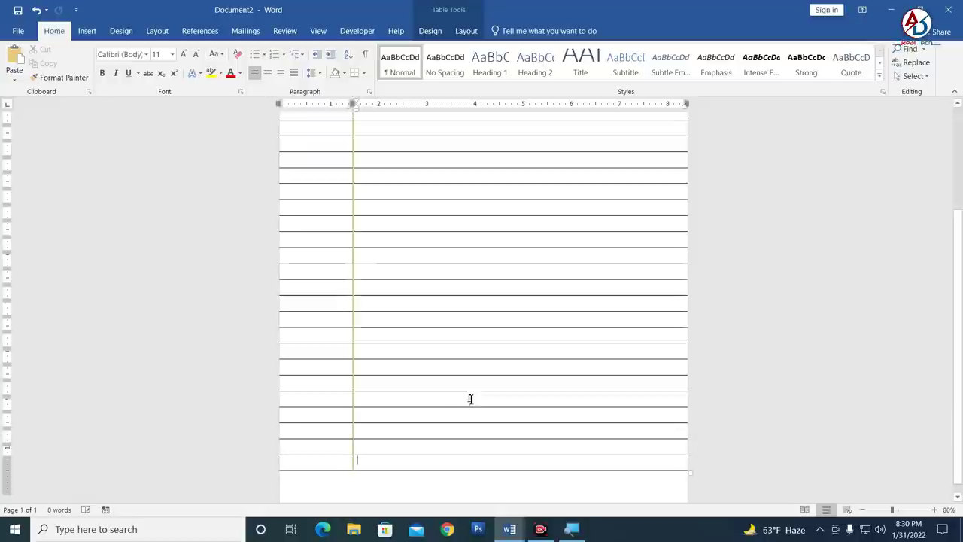
key(Tab)
key(Tab)
scroll(414, 339, up, 2)
key(ctrl+z)
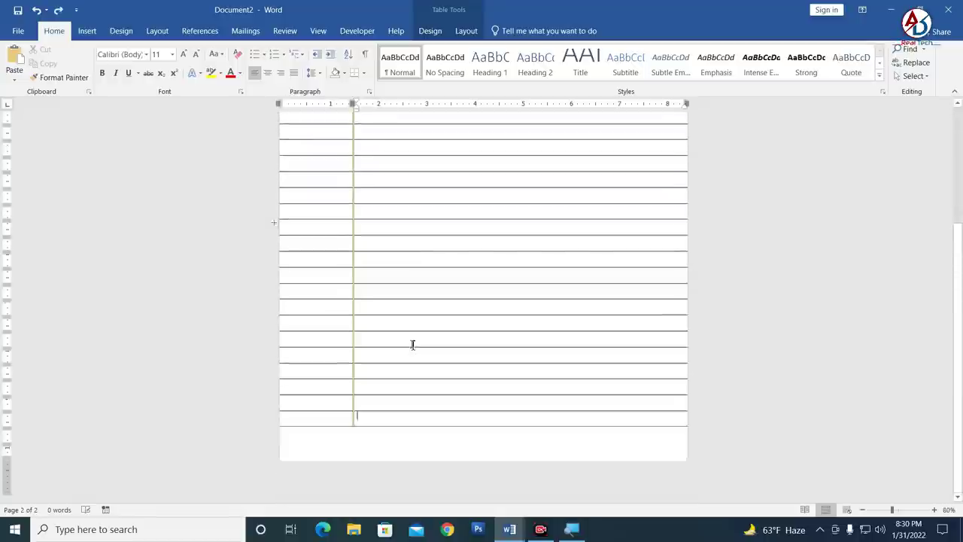
scroll(322, 426, up, 1)
click(335, 476)
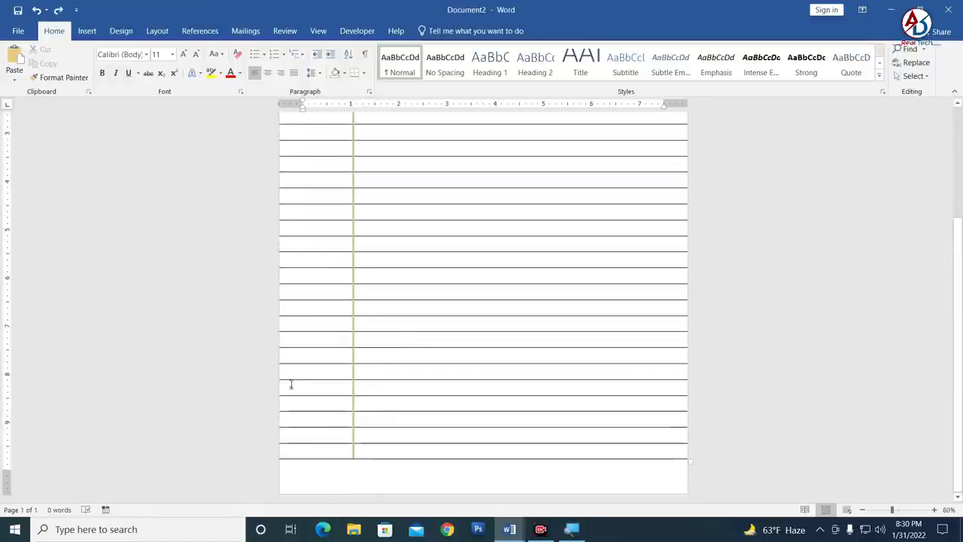
drag(14, 471, 7, 493)
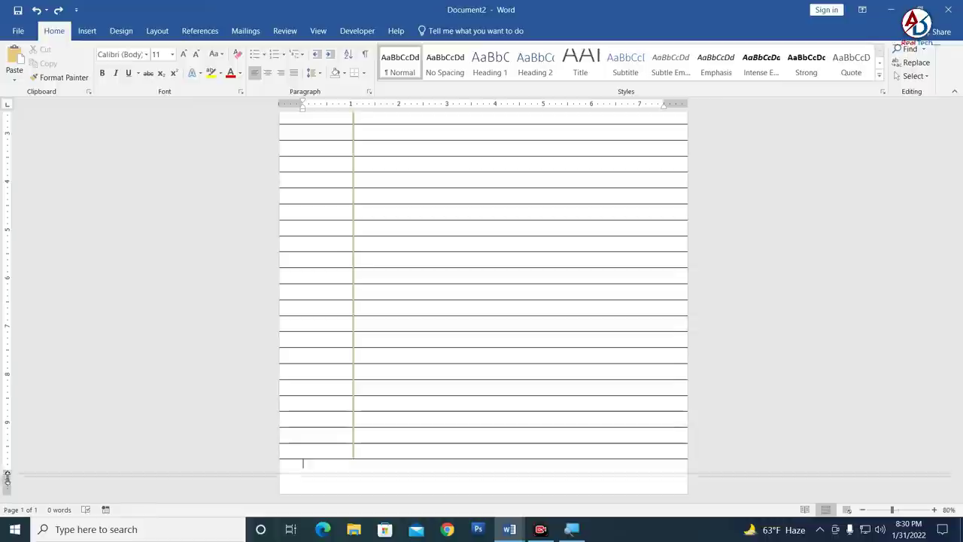
scroll(161, 413, up, 4)
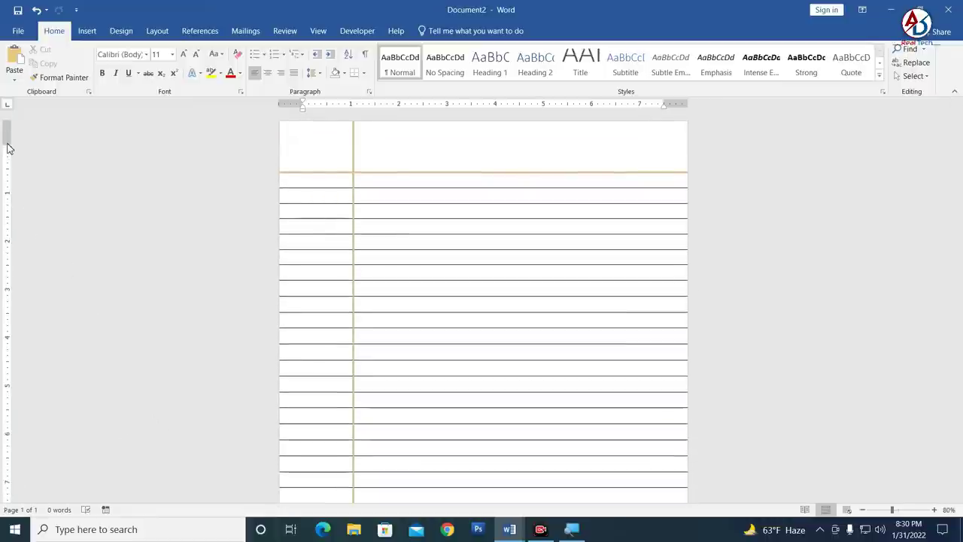
drag(9, 143, 8, 126)
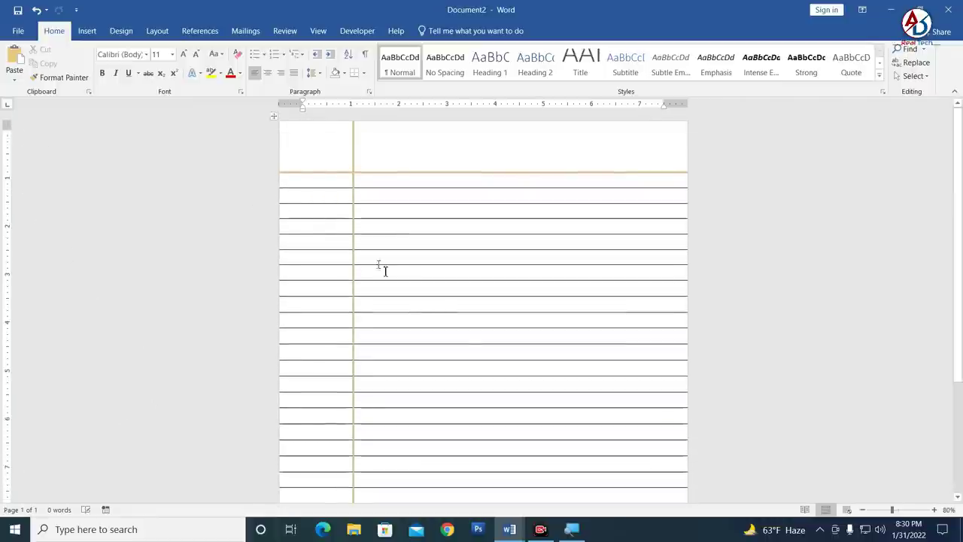
scroll(429, 430, down, 4)
key(Up)
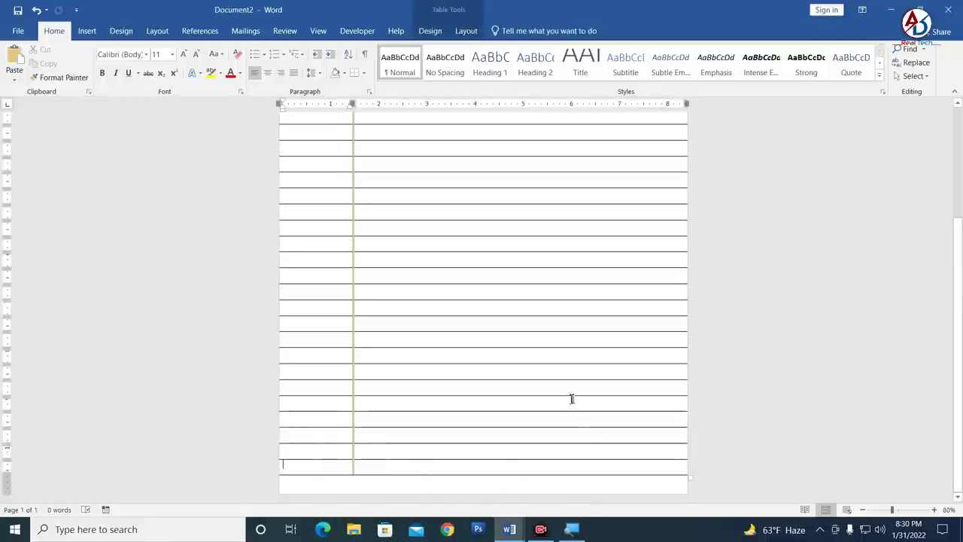
scroll(476, 308, up, 5)
ctrl+scroll(473, 281, down, 2)
ctrl+scroll(505, 313, down, 2)
ctrl+scroll(569, 194, up, 2)
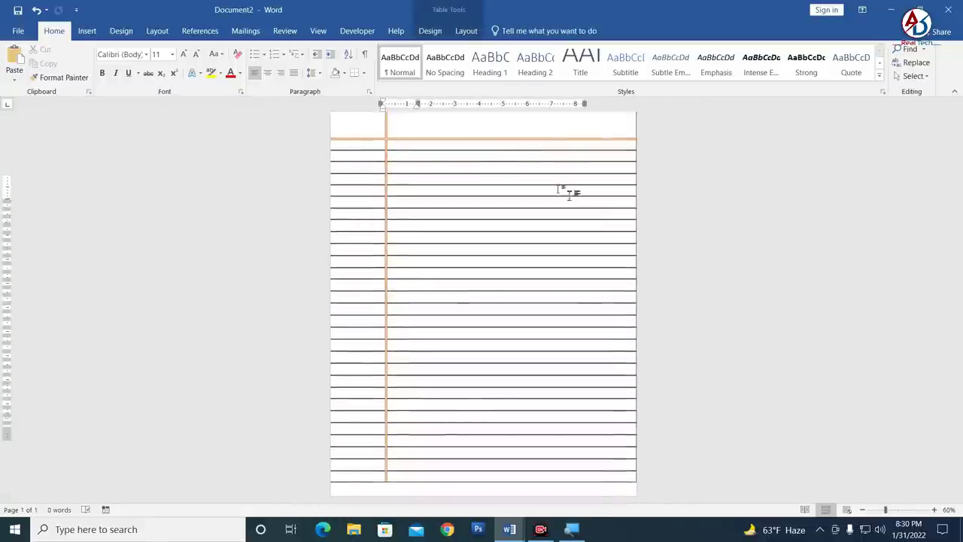
ctrl+scroll(479, 300, up, 1)
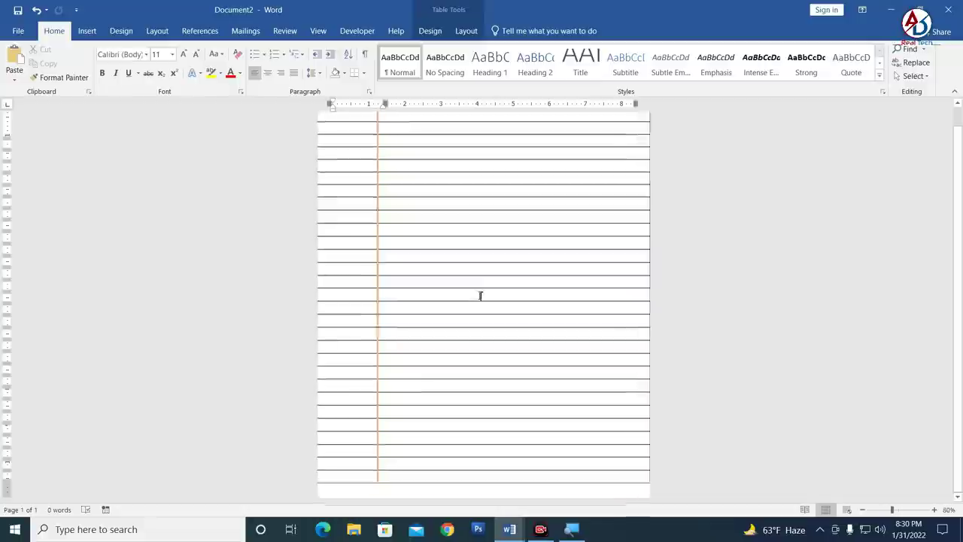
ctrl+scroll(479, 297, up, 1)
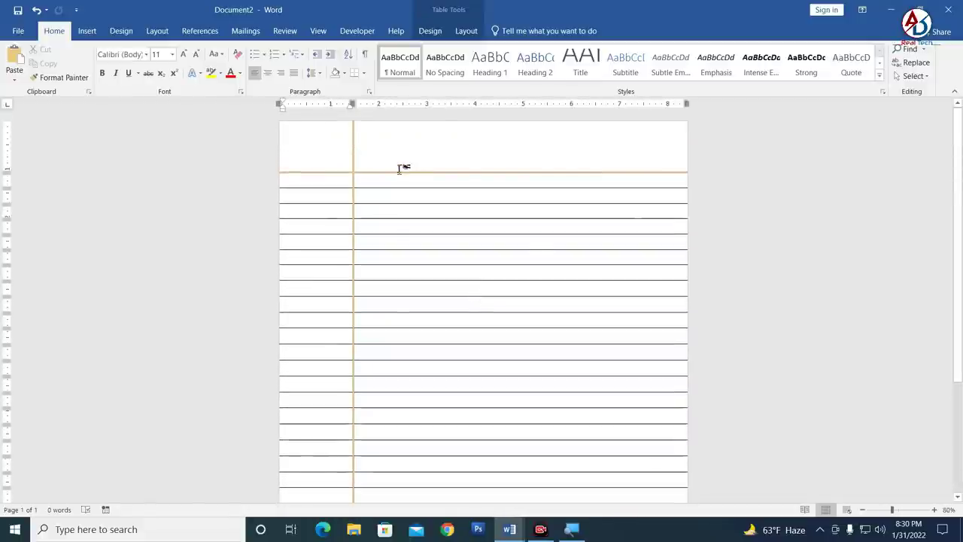
click(400, 173)
click(451, 206)
ctrl+scroll(444, 199, up, 3)
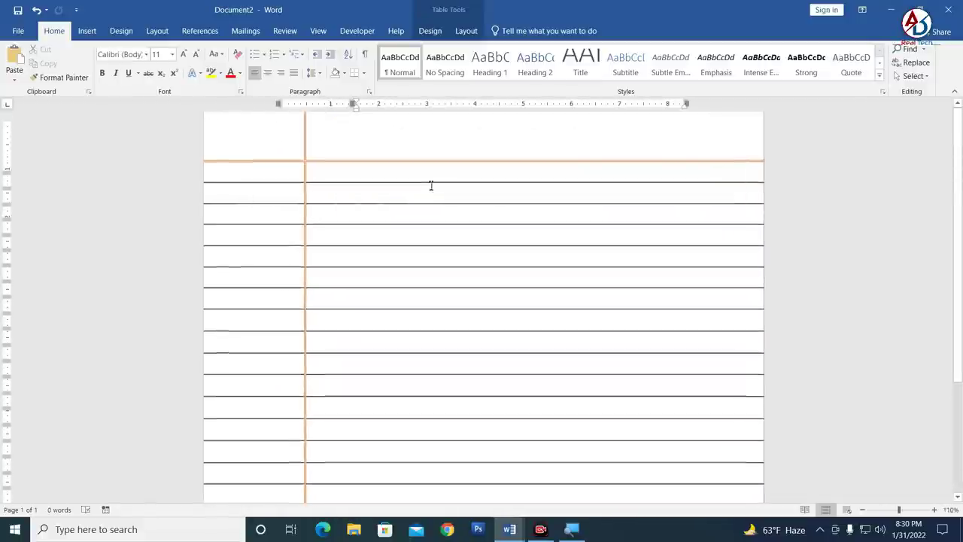
scroll(434, 258, down, 3)
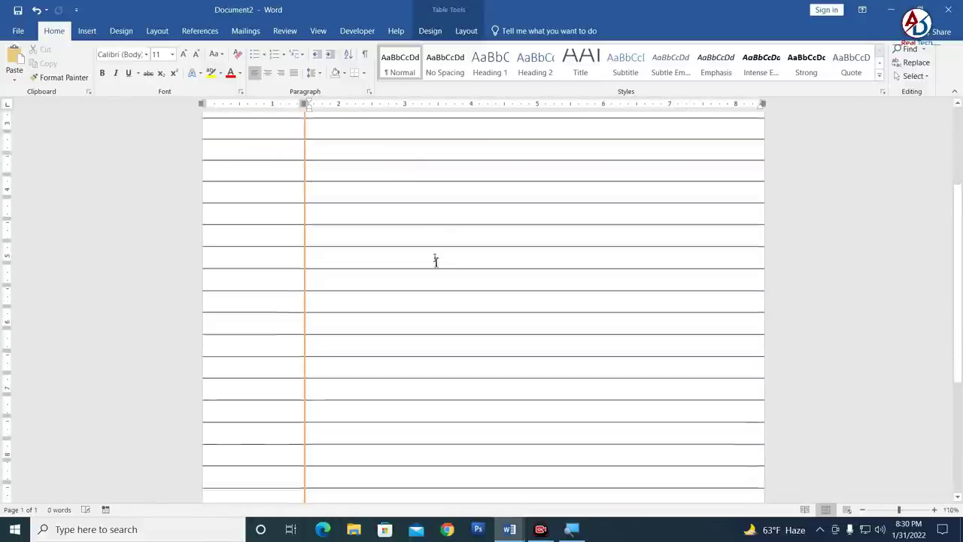
scroll(409, 361, down, 3)
scroll(406, 376, down, 1)
ctrl+scroll(449, 357, down, 3)
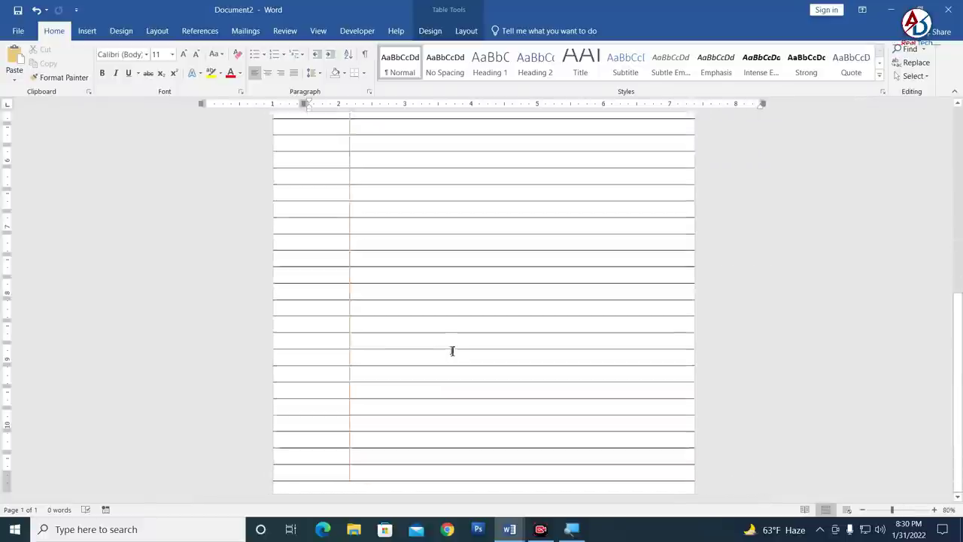
scroll(546, 319, up, 5)
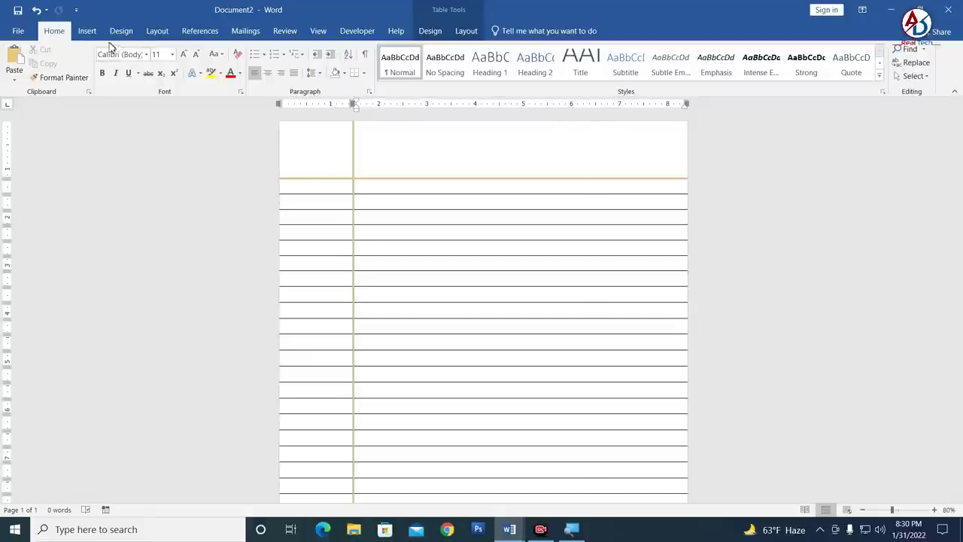
Draw a Hexagon from Basic Shapes in the top-right of the header band
click(86, 31)
click(180, 75)
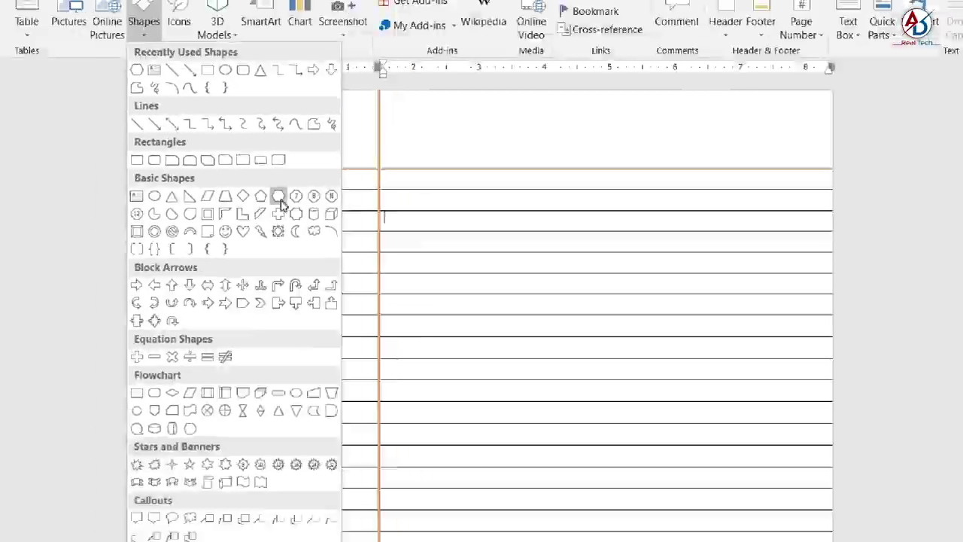
click(279, 200)
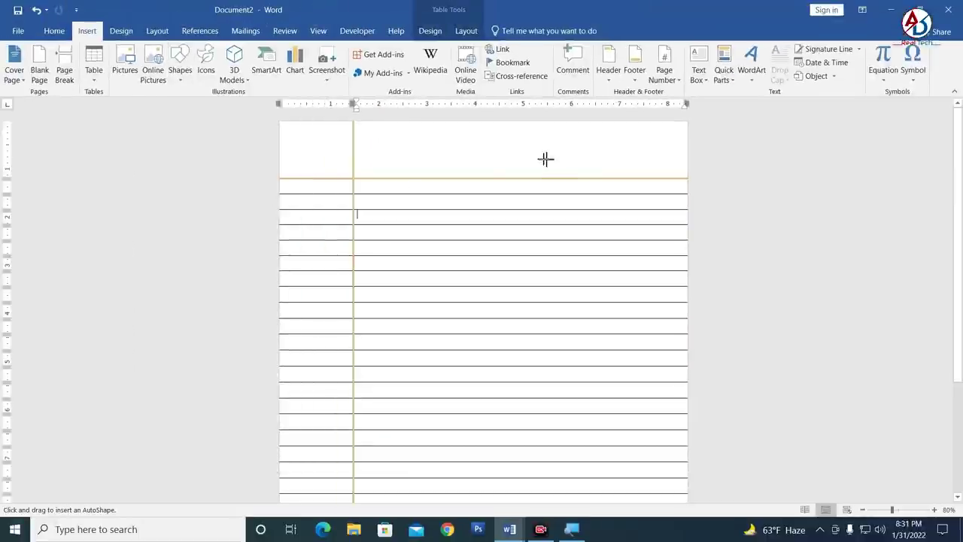
drag(535, 134, 655, 171)
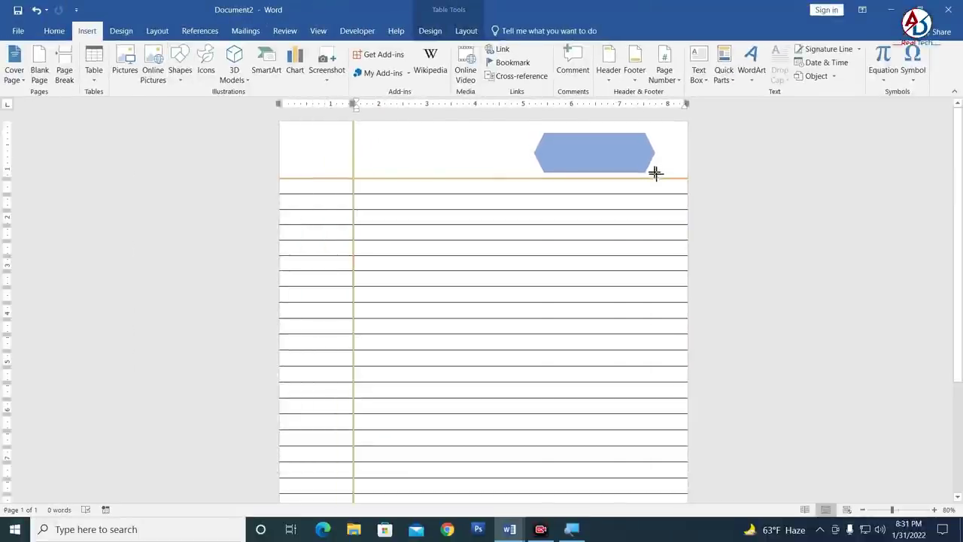
Narrow the hexagon to 2.23 inches wide
scroll(640, 168, up, 3)
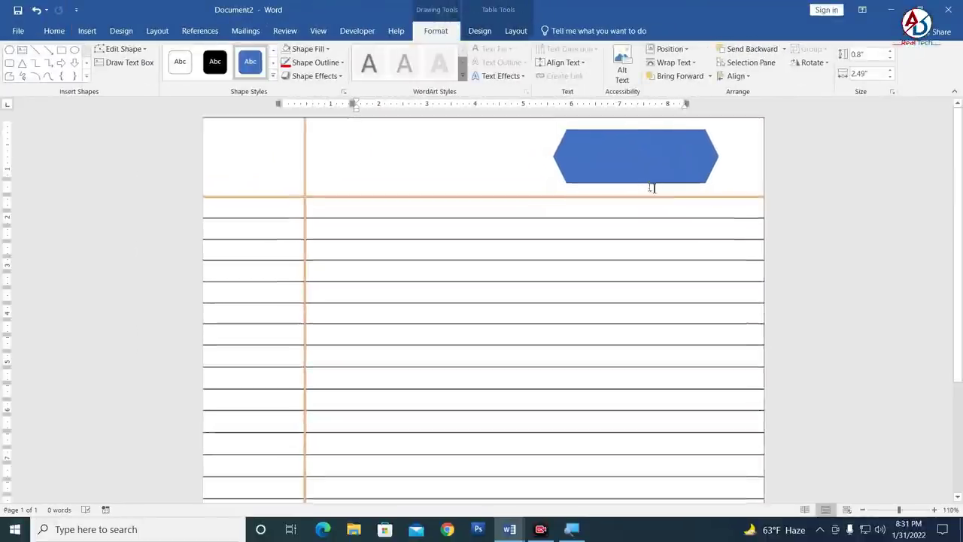
drag(720, 157, 700, 157)
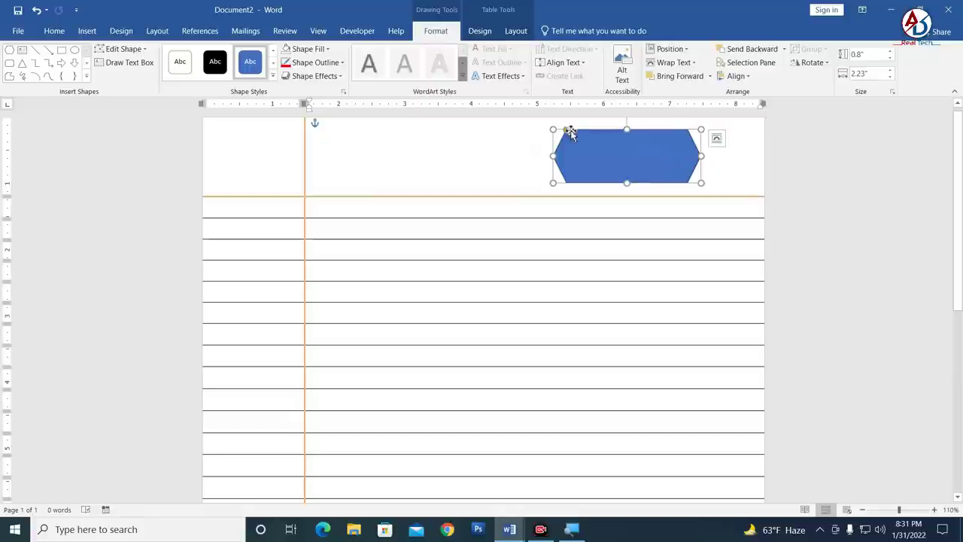
drag(569, 129, 580, 133)
Give the hexagon No Fill and a red outline
click(318, 54)
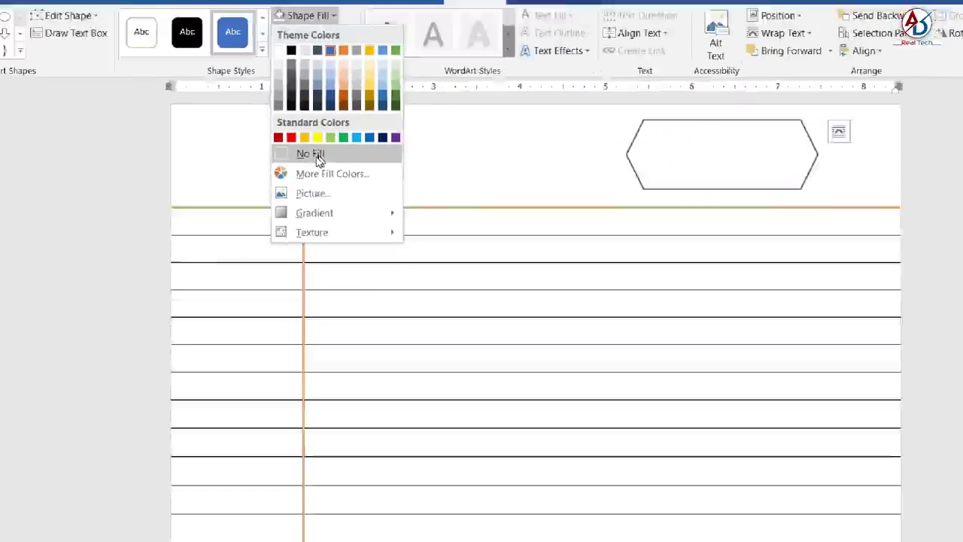
click(315, 157)
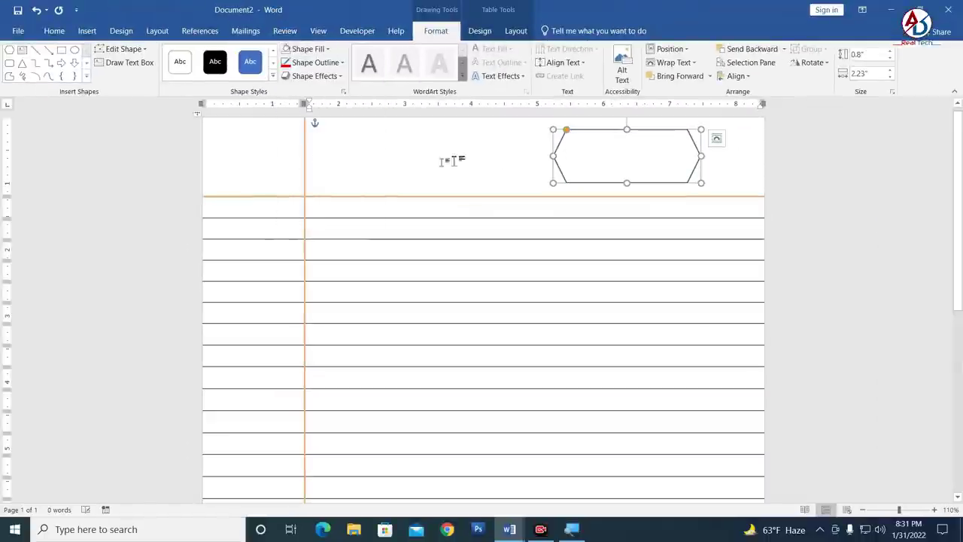
click(315, 64)
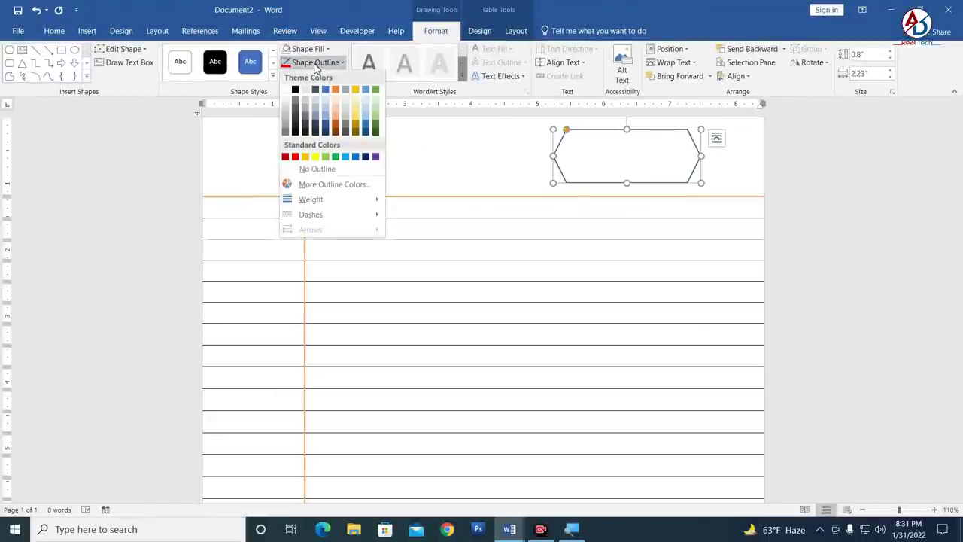
click(295, 156)
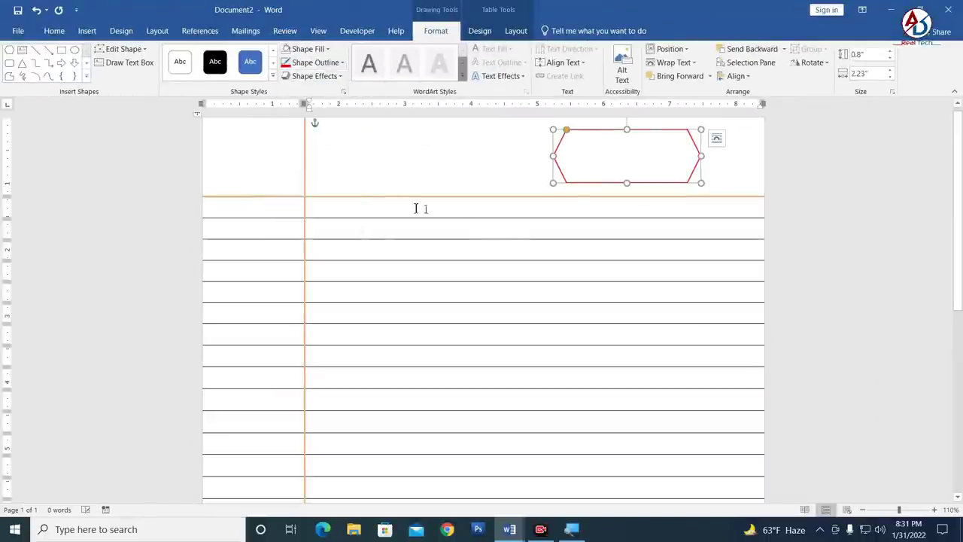
click(376, 209)
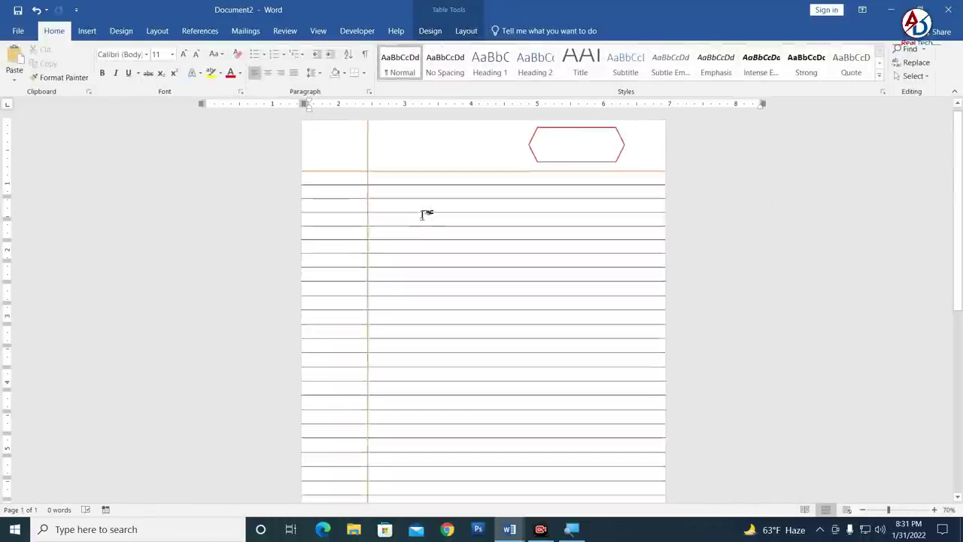
ctrl+scroll(429, 208, down, 4)
Set the pen colour to red and repaint the left margin line and header's bottom border
click(428, 33)
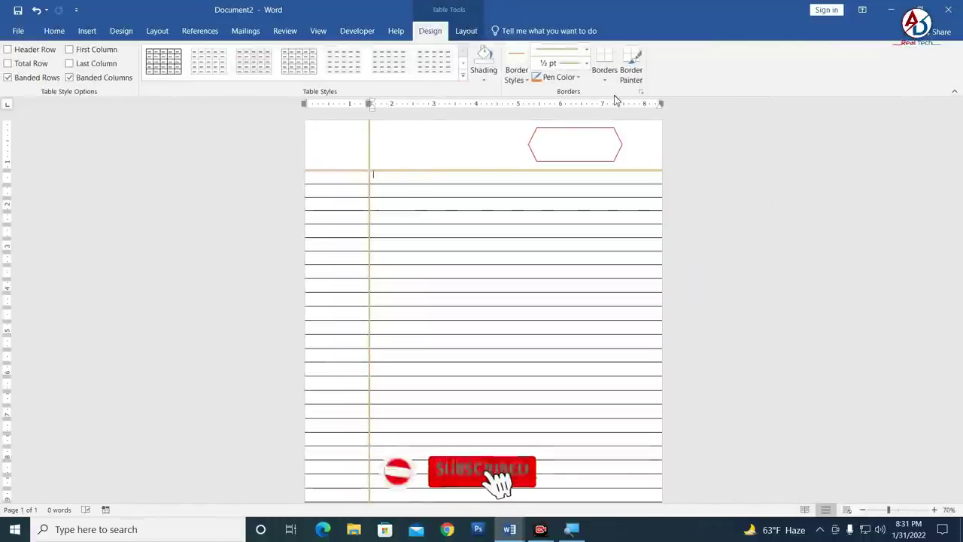
click(558, 76)
click(545, 186)
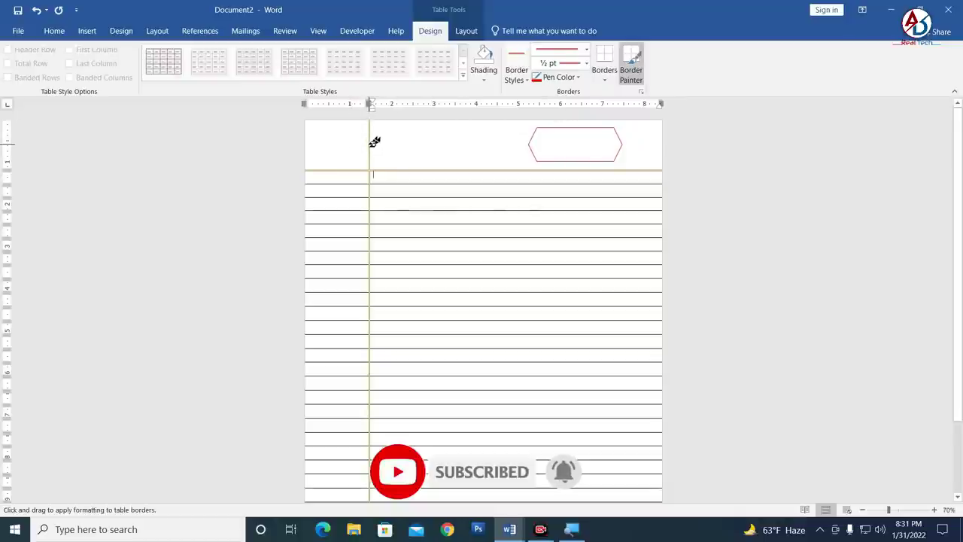
drag(374, 174, 375, 390)
scroll(409, 331, down, 3)
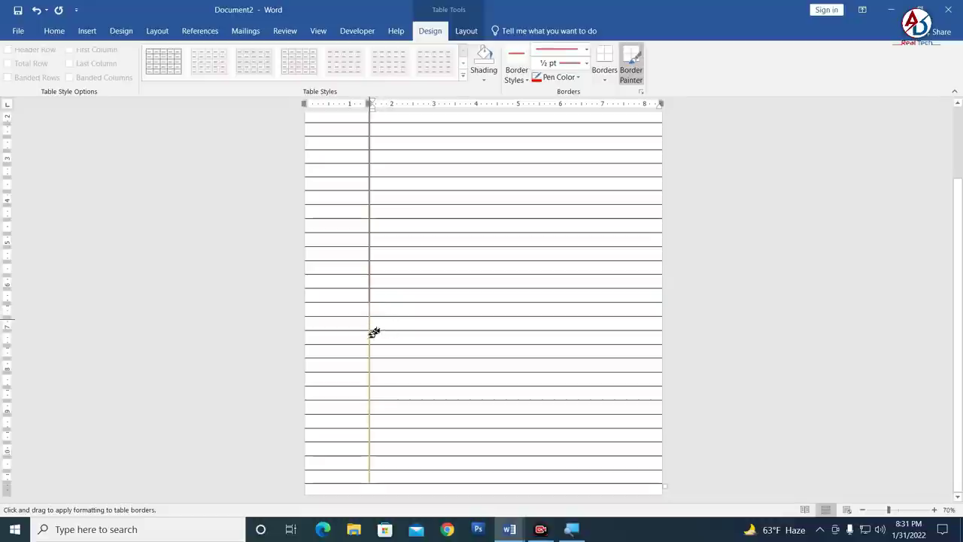
mouse_move(374, 332)
mouse_down()
mouse_move(384, 464)
mouse_move(372, 475)
mouse_up()
scroll(386, 303, up, 3)
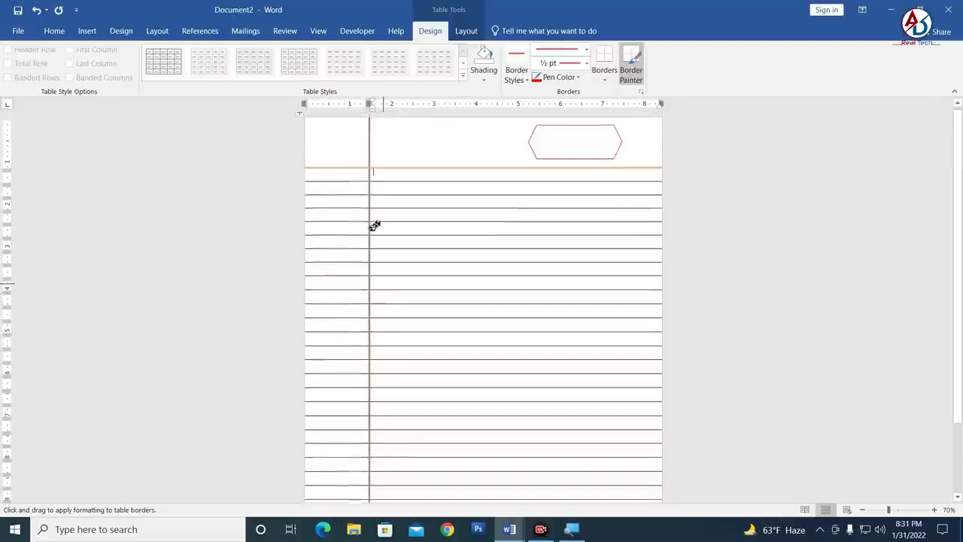
drag(342, 166, 521, 169)
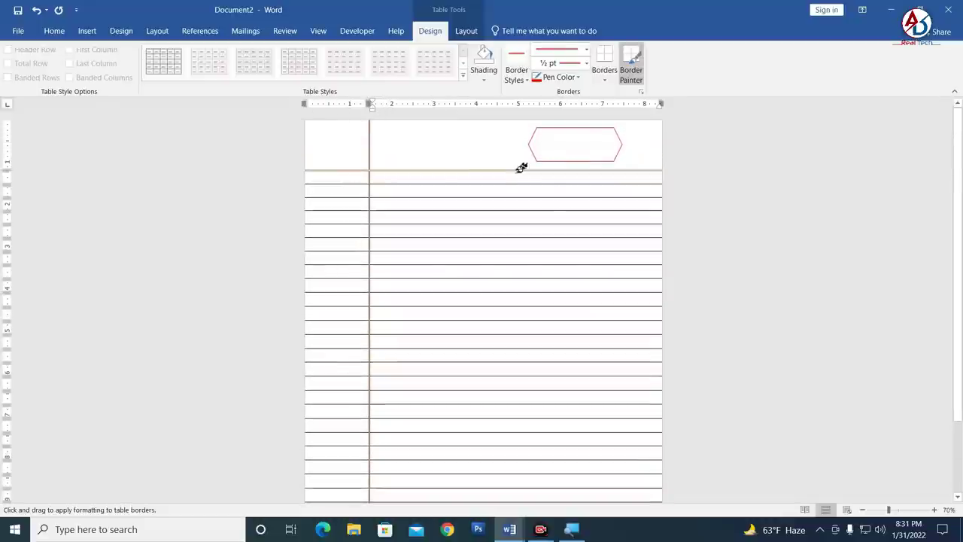
click(630, 67)
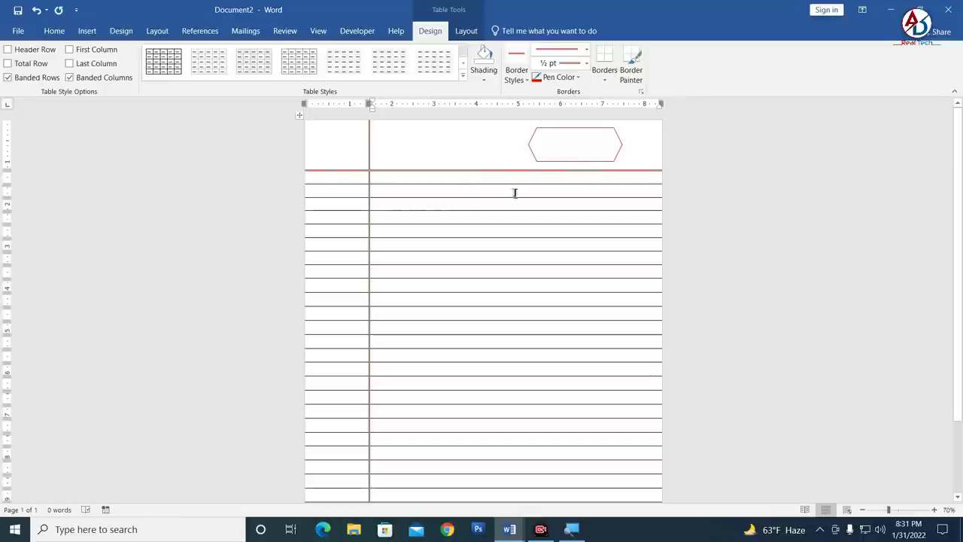
scroll(594, 180, up, 2)
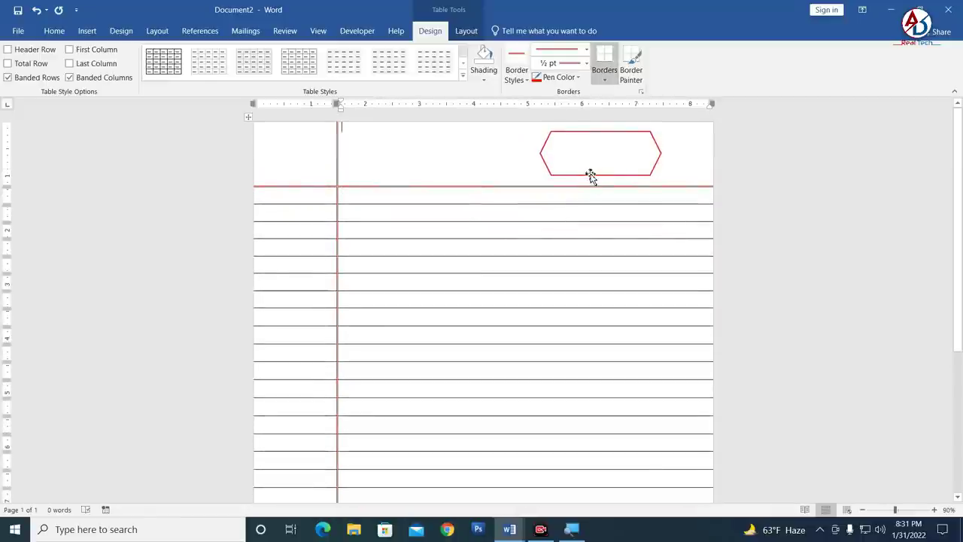
Set the hexagon's outline thickness to 3/4 pt
click(590, 174)
scroll(594, 176, up, 2)
scroll(609, 161, up, 2)
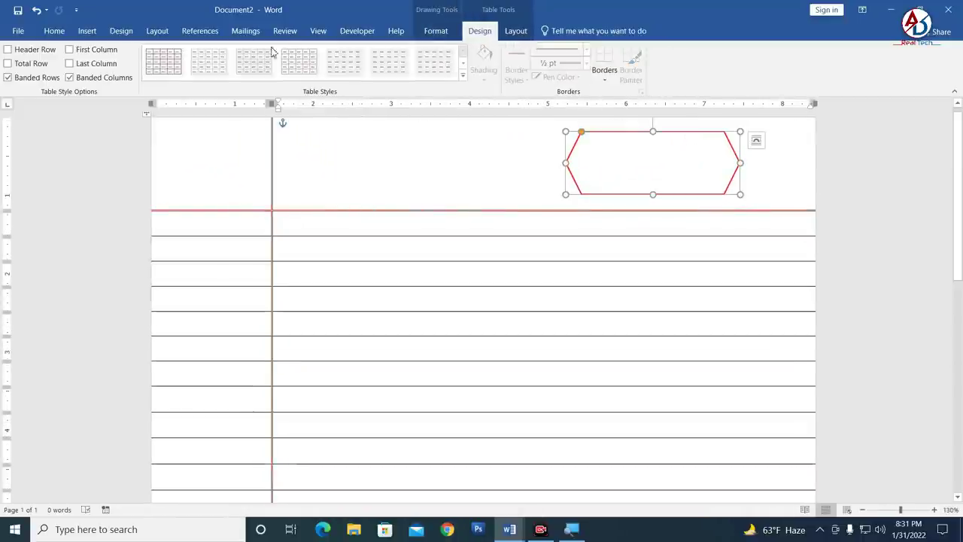
click(436, 31)
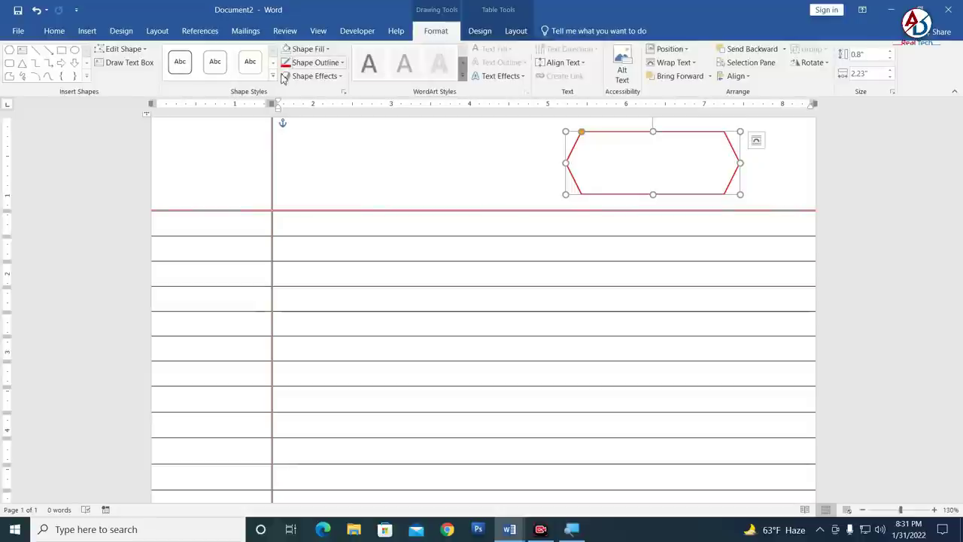
click(319, 66)
mouse_move(328, 200)
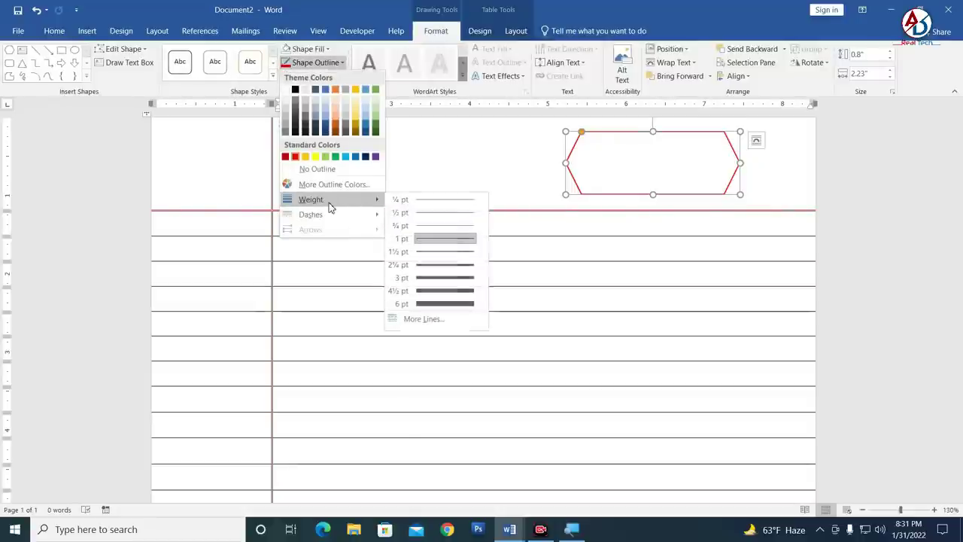
click(425, 227)
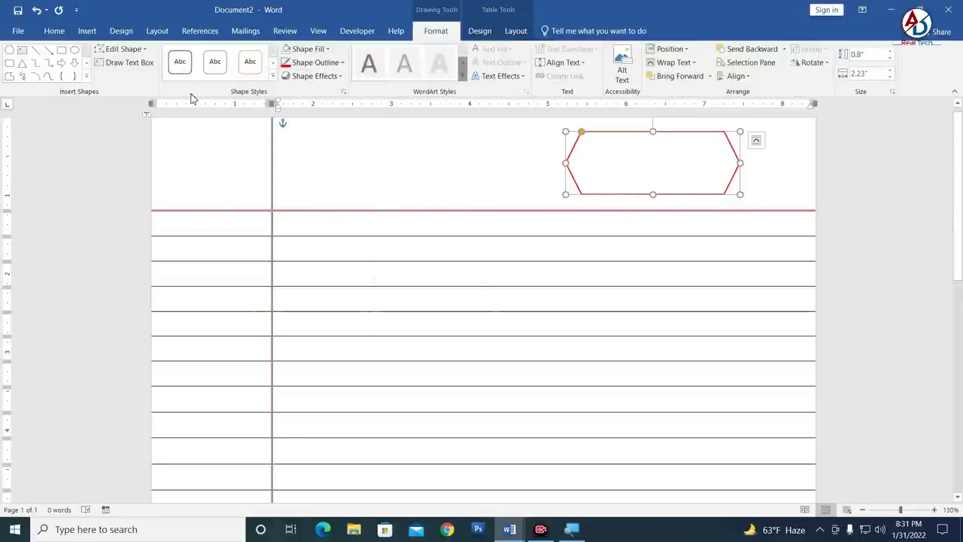
Return to the Home options and reselect the red hexagon
click(55, 30)
click(611, 161)
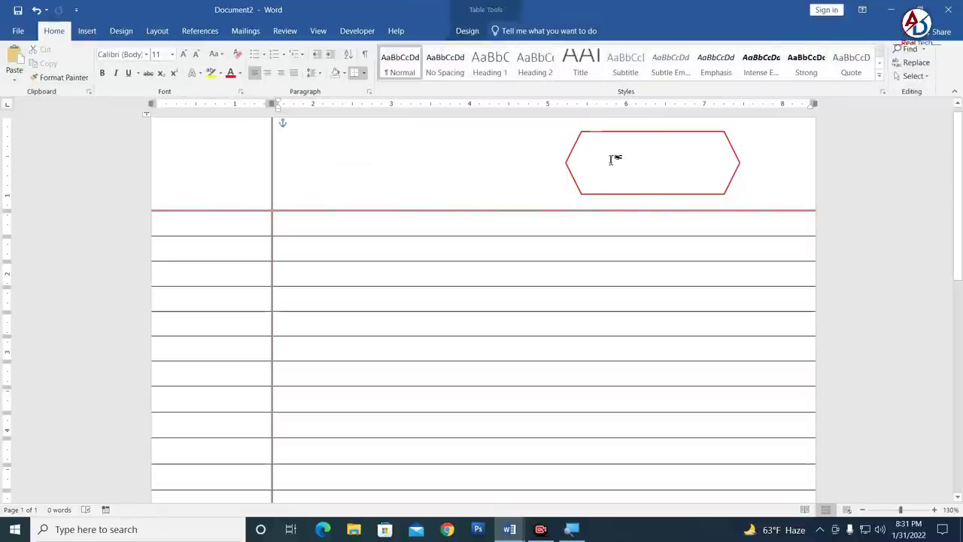
click(640, 194)
Add text inside the hexagon and apply No Spacing
right_click(644, 197)
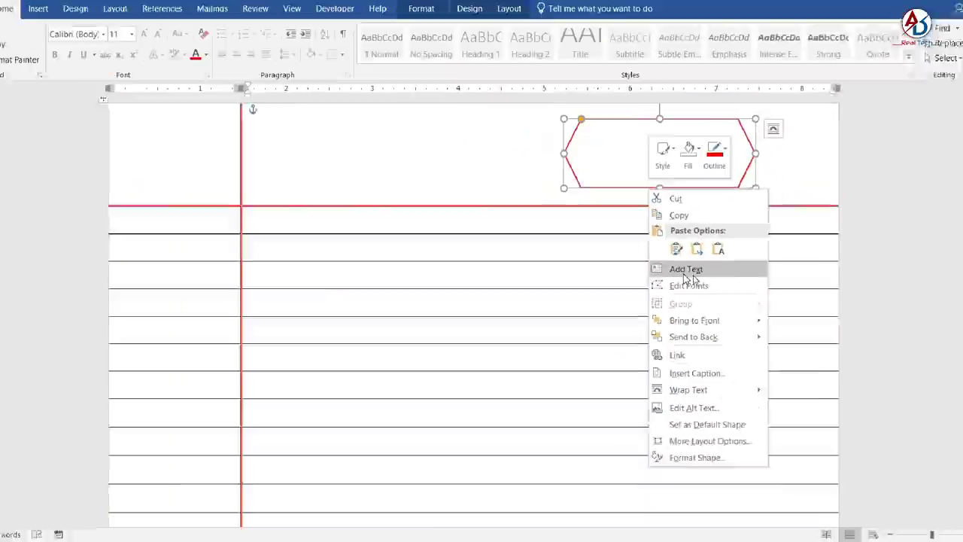
click(676, 270)
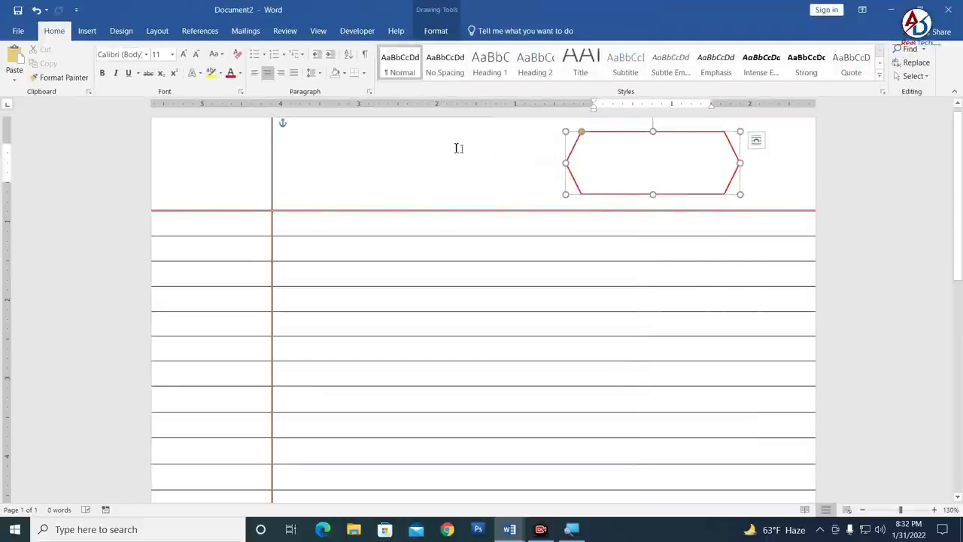
click(444, 70)
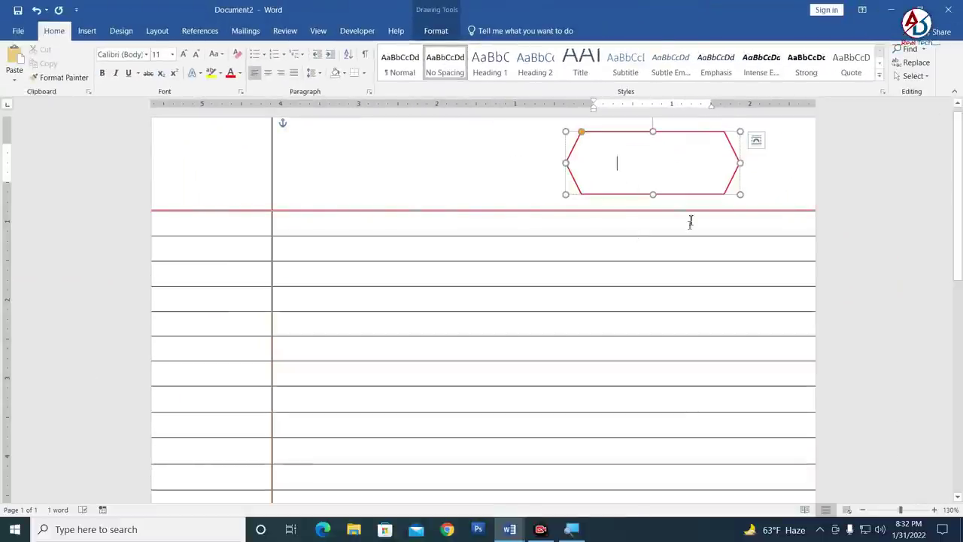
Make the hexagon text red, complete it as 'Date:', and start a new line
triple_click(602, 170)
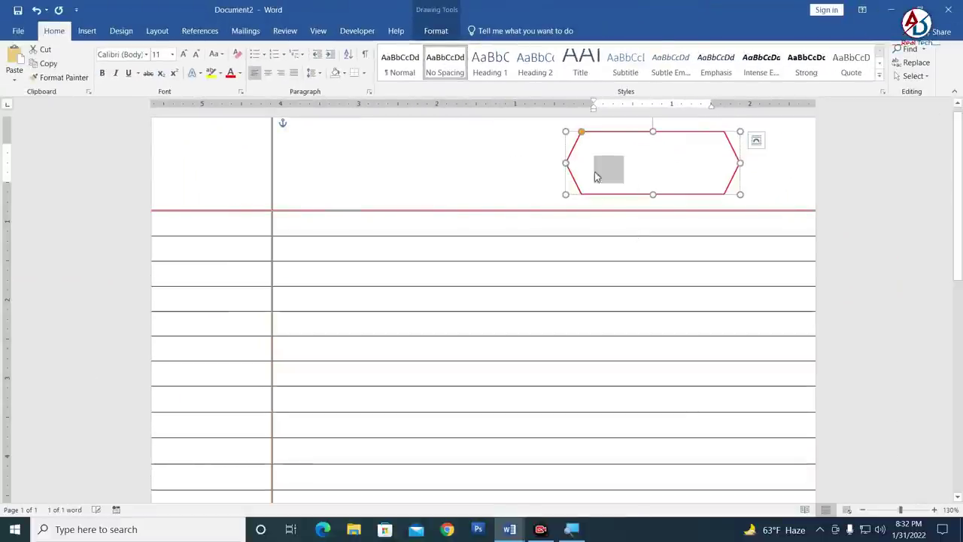
click(239, 73)
click(240, 181)
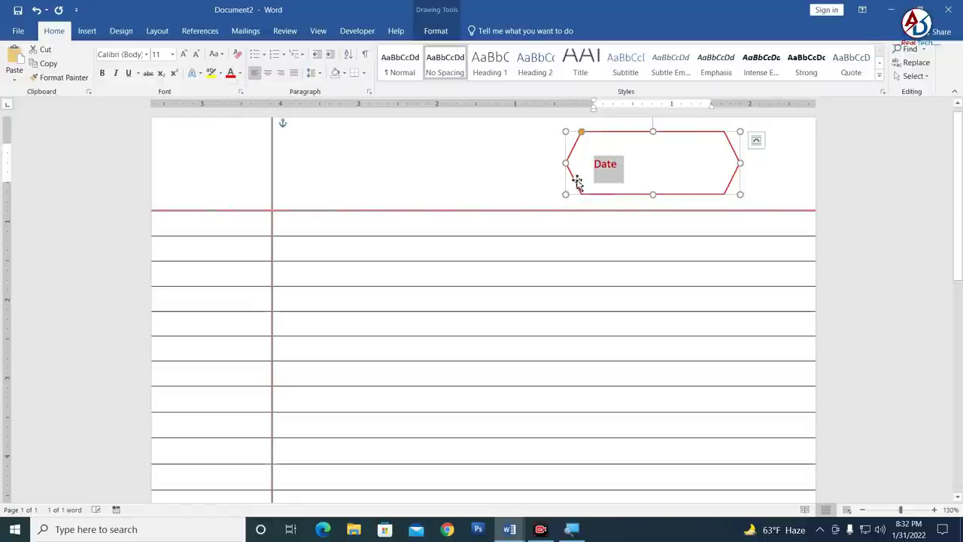
click(645, 168)
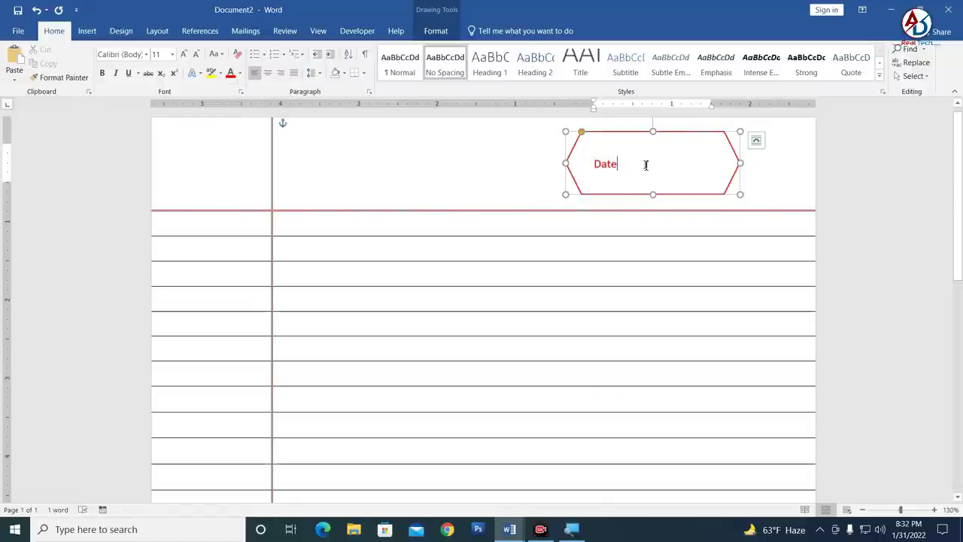
text(:...........................)
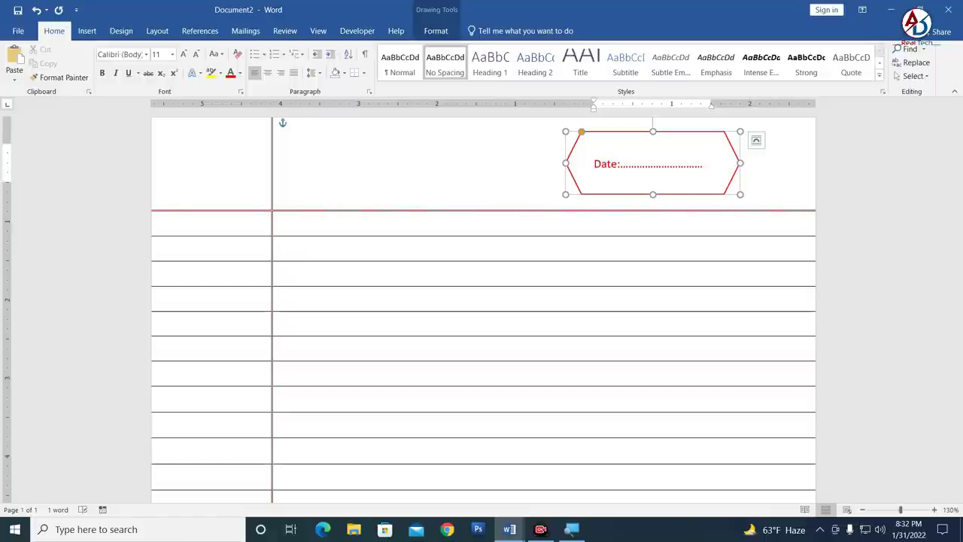
key(Return)
text(Page No............ Class:....)
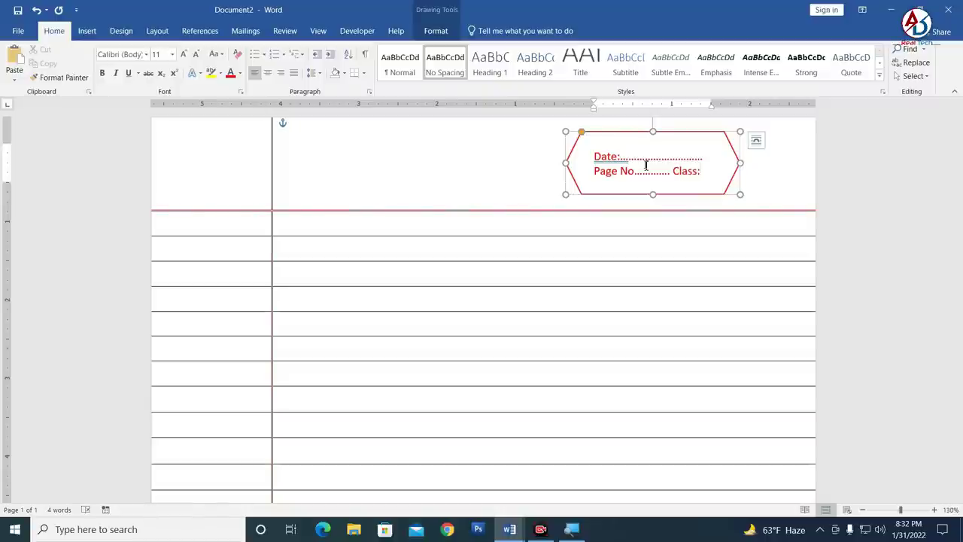
Keep Class on the Page No line, trim the dots between them, and add dots after Class
key(Return)
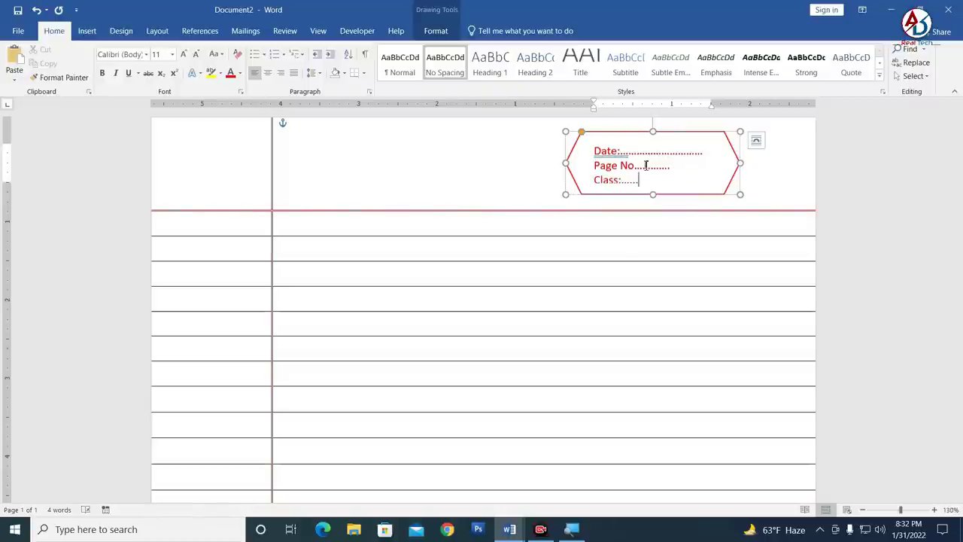
key(ctrl+z)
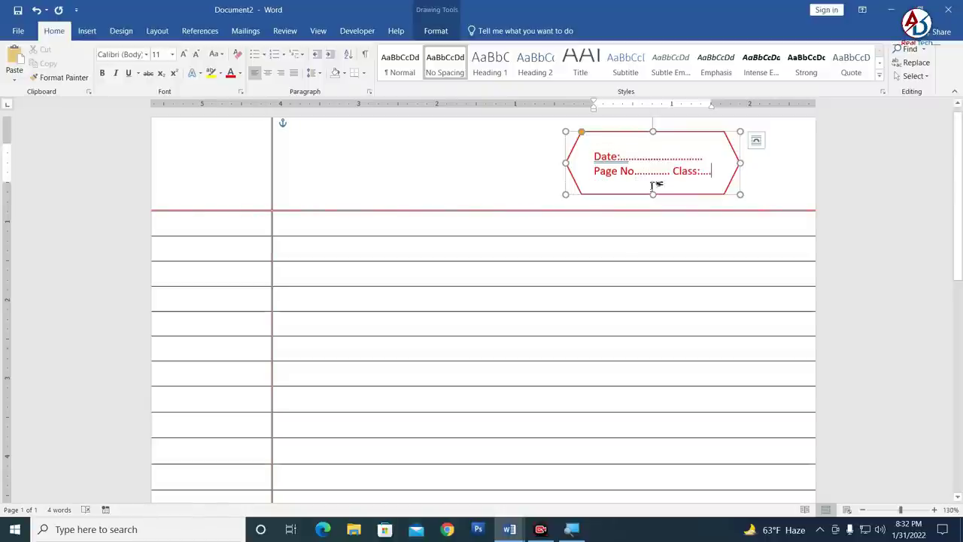
key(BackSpace)
key(BackSpace)
key(BackSpace)
key(BackSpace)
key(BackSpace)
key(BackSpace)
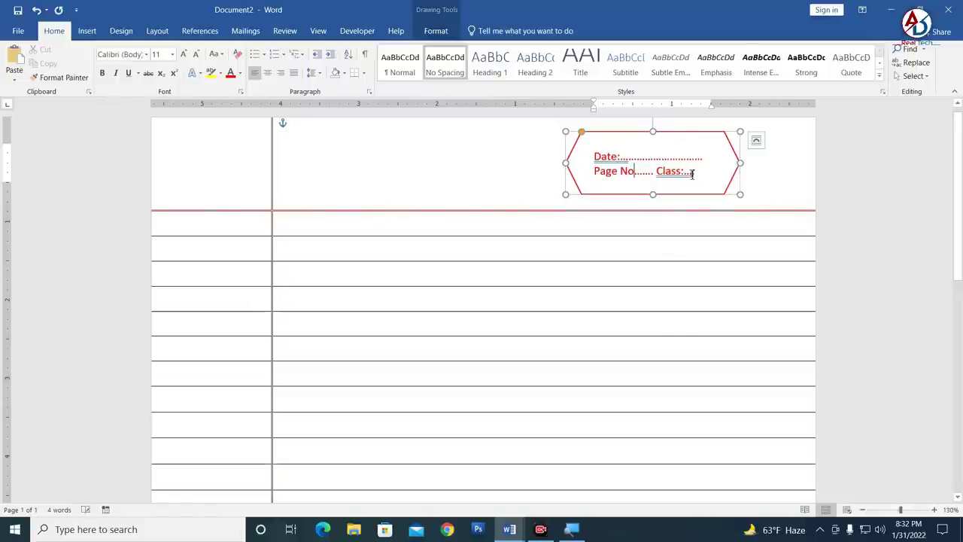
click(694, 170)
text(..)
Lengthen the Date dotted blank, widen the hexagon's text area, and ignore Class's spelling flag
click(689, 157)
text(......)
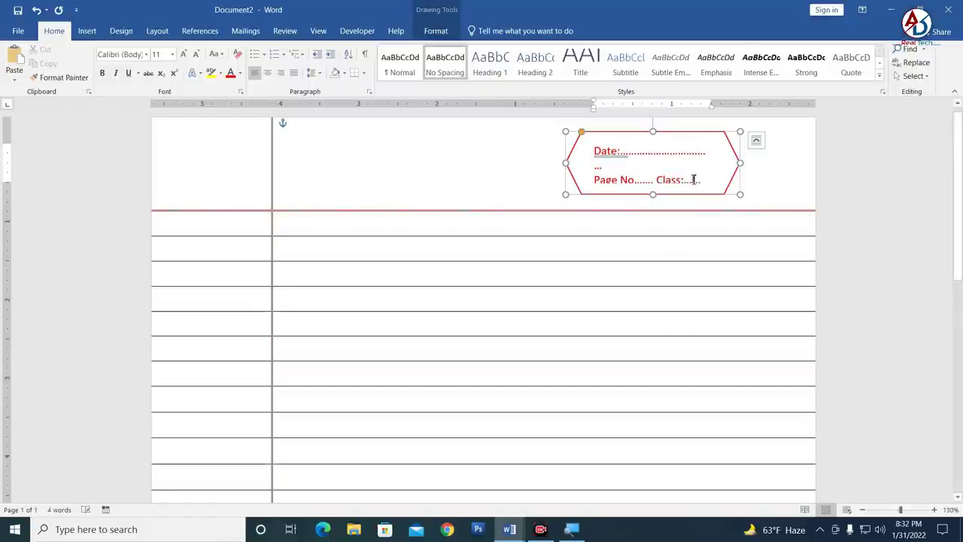
key(BackSpace)
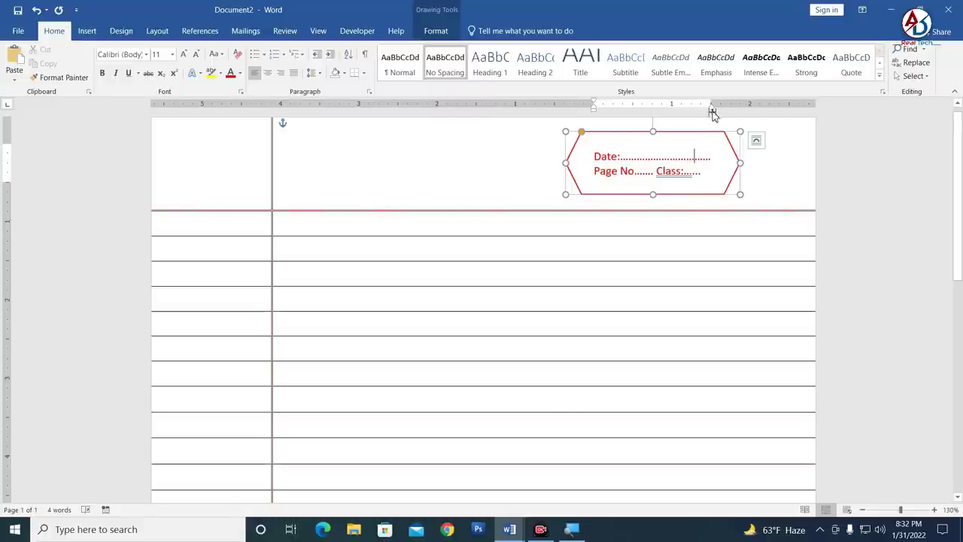
drag(714, 107, 720, 108)
text(...)
key(BackSpace)
key(BackSpace)
key(BackSpace)
key(BackSpace)
key(BackSpace)
key(BackSpace)
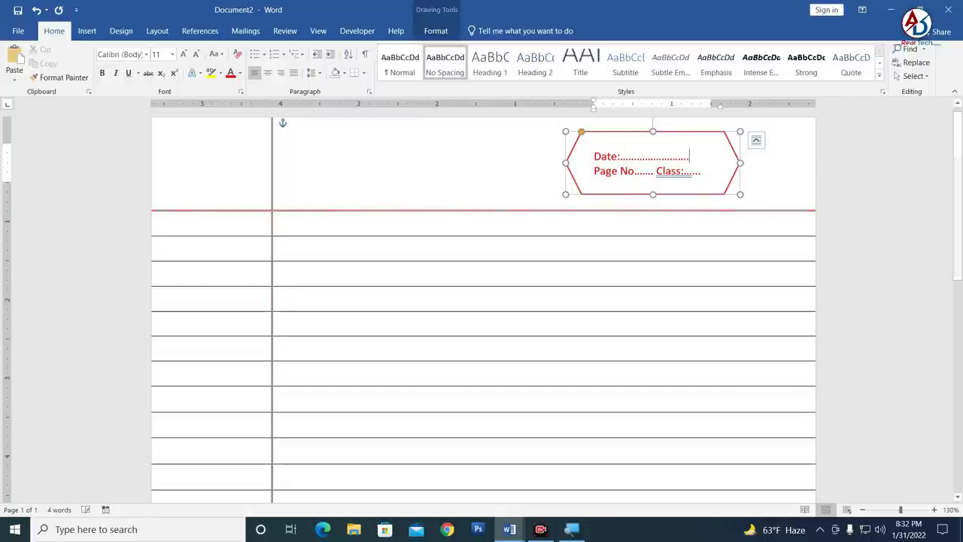
text(......)
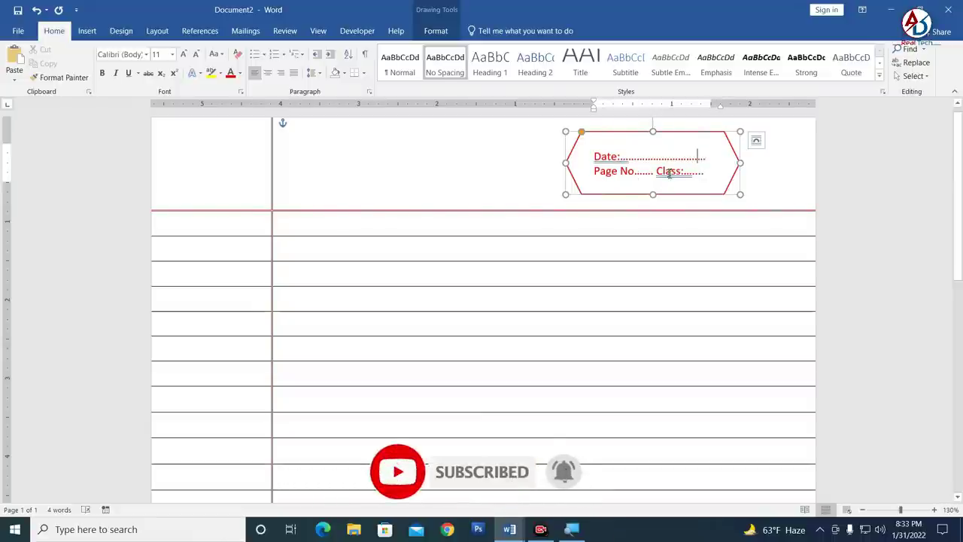
right_click(668, 173)
click(645, 221)
Ignore Date's spelling flag and give all hexagon text 1.5 line spacing
right_click(605, 158)
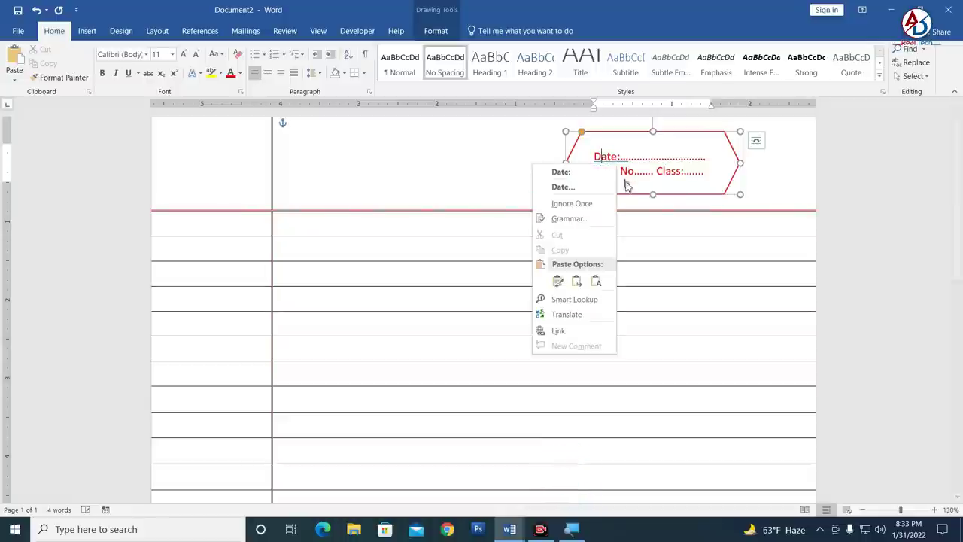
click(594, 204)
key(ctrl+a)
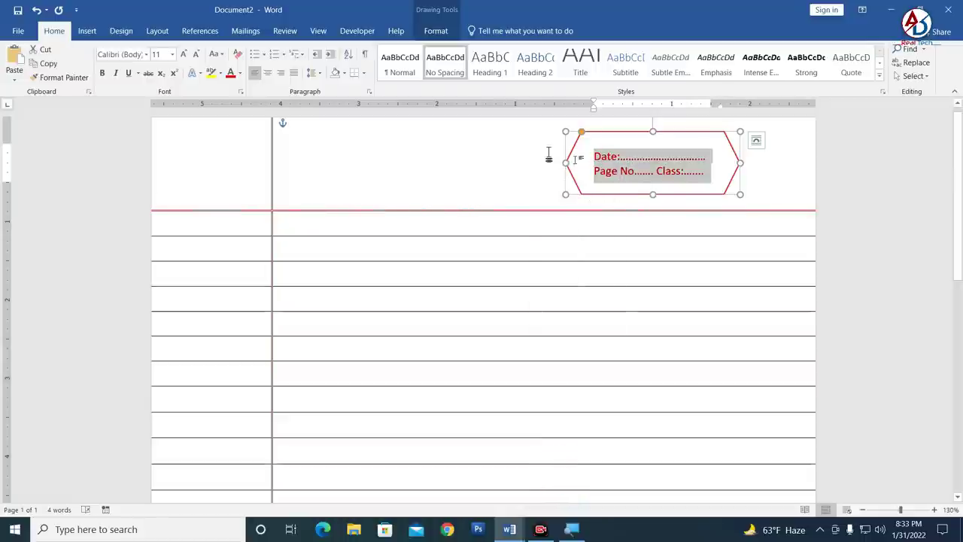
click(319, 75)
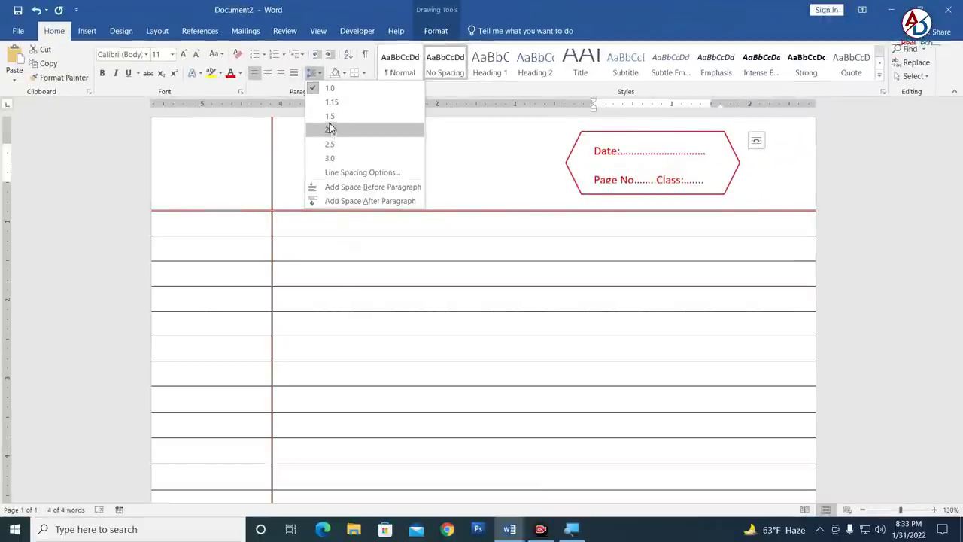
click(330, 115)
Nudge the Date/Page No hexagon slightly right, then deselect it and review the page
click(873, 220)
scroll(709, 241, down, 7)
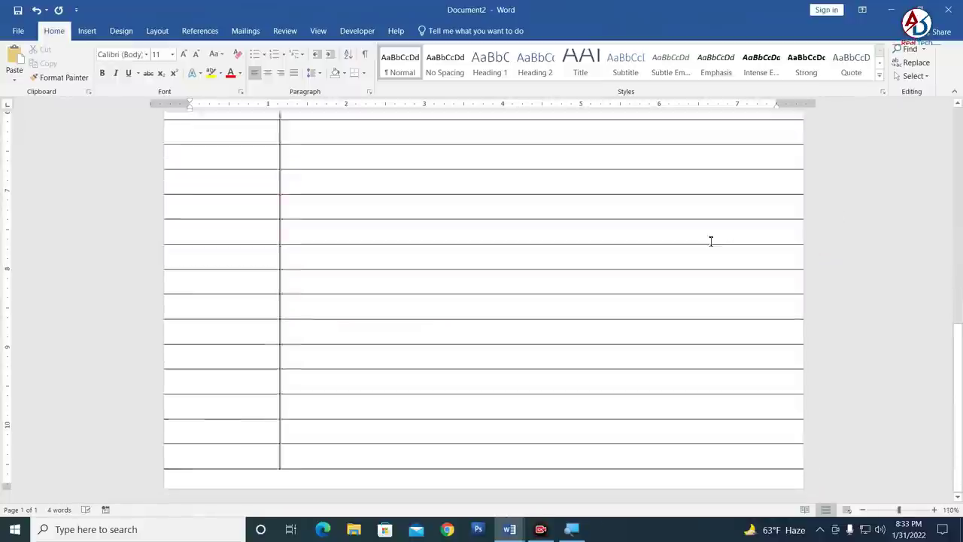
scroll(579, 147, up, 1)
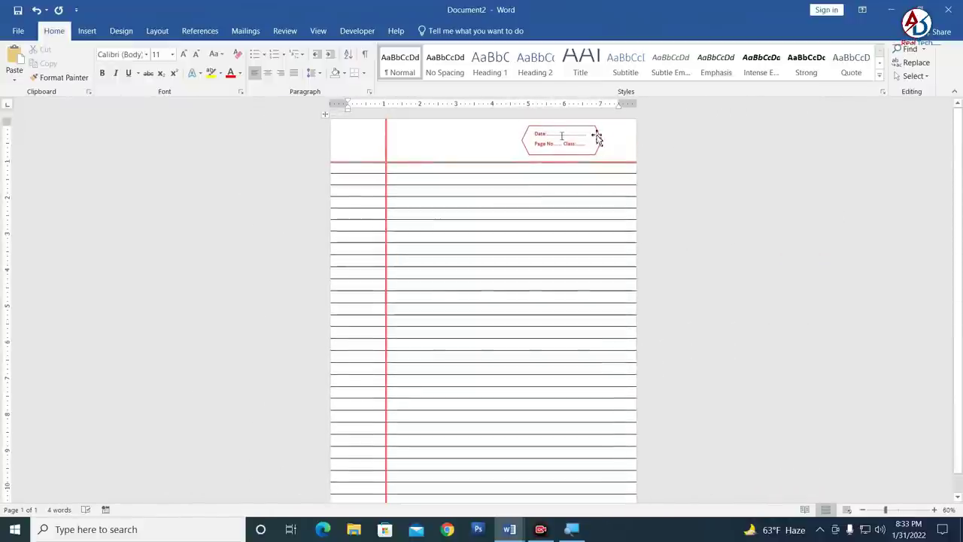
scroll(692, 206, up, 1)
scroll(677, 200, up, 1)
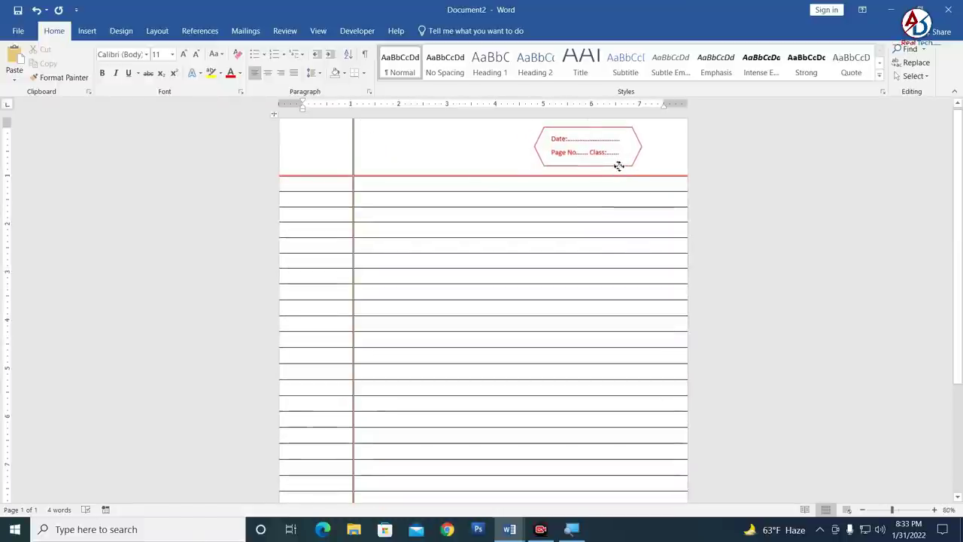
drag(618, 167, 655, 167)
click(655, 170)
scroll(724, 189, down, 2)
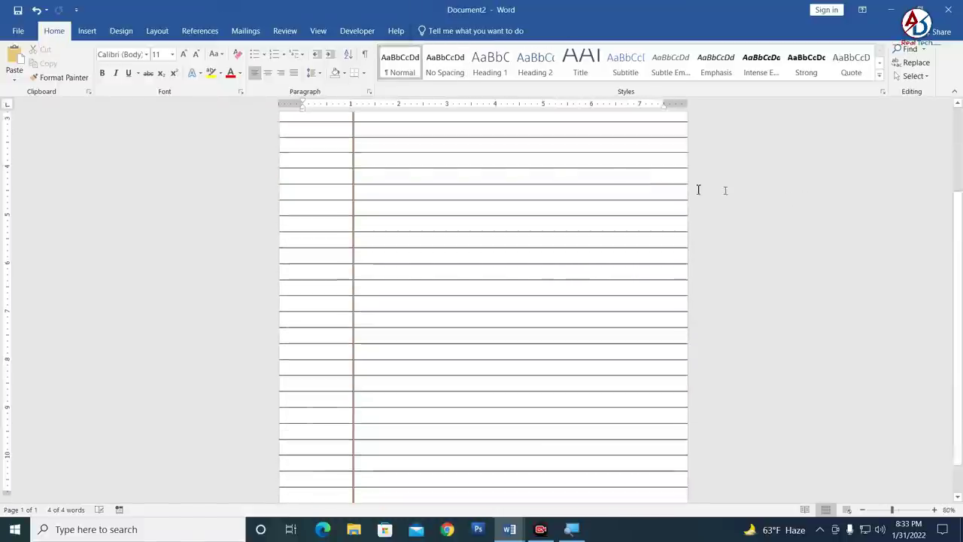
scroll(563, 204, up, 2)
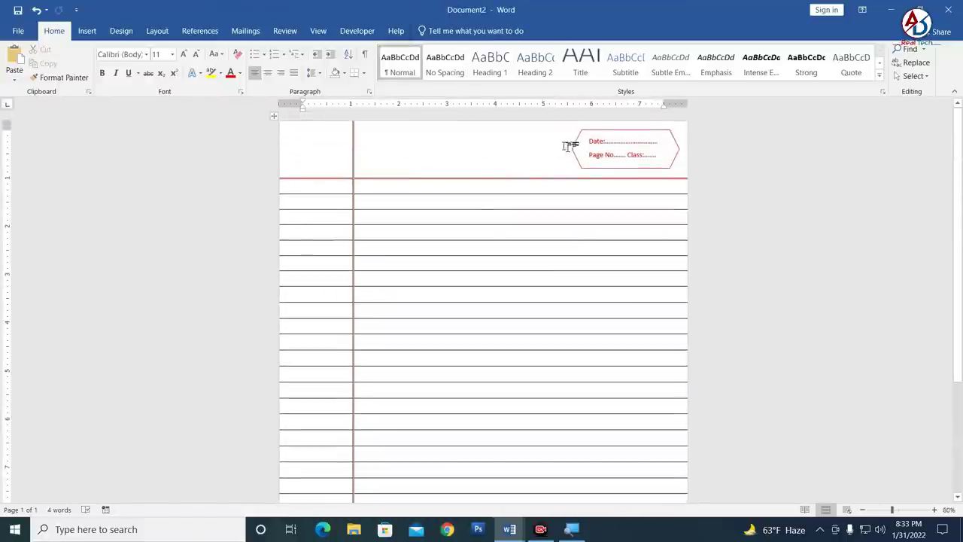
scroll(569, 218, down, 3)
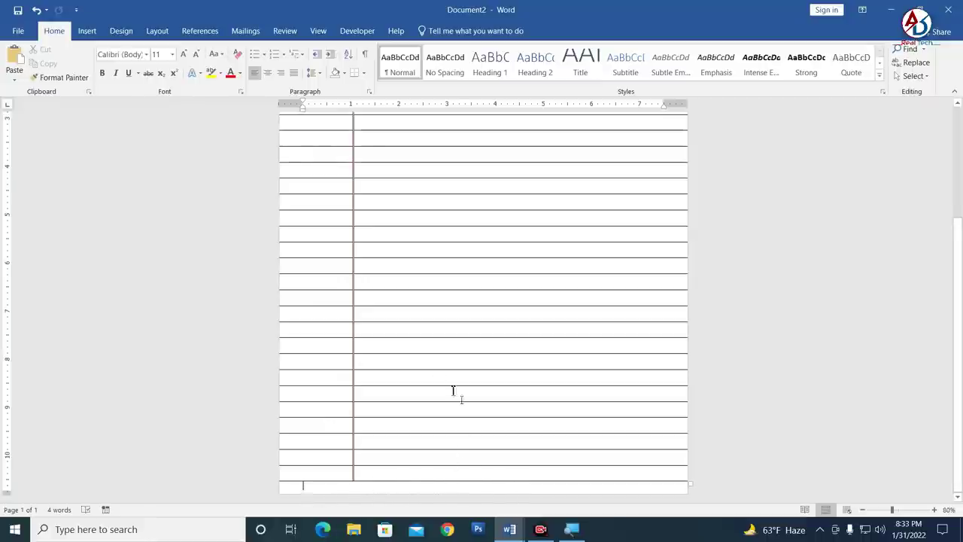
scroll(481, 196, up, 5)
ctrl+scroll(490, 189, down, 1)
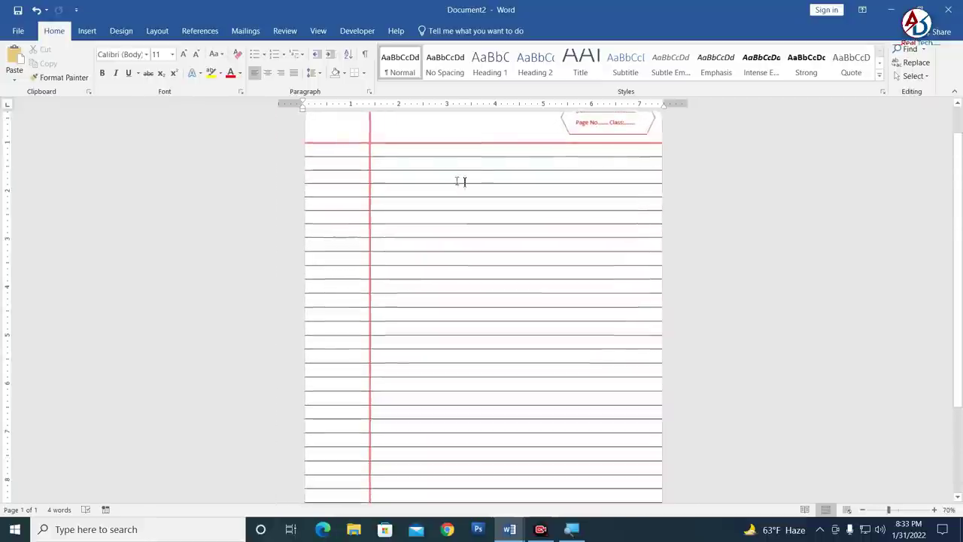
scroll(459, 182, up, 1)
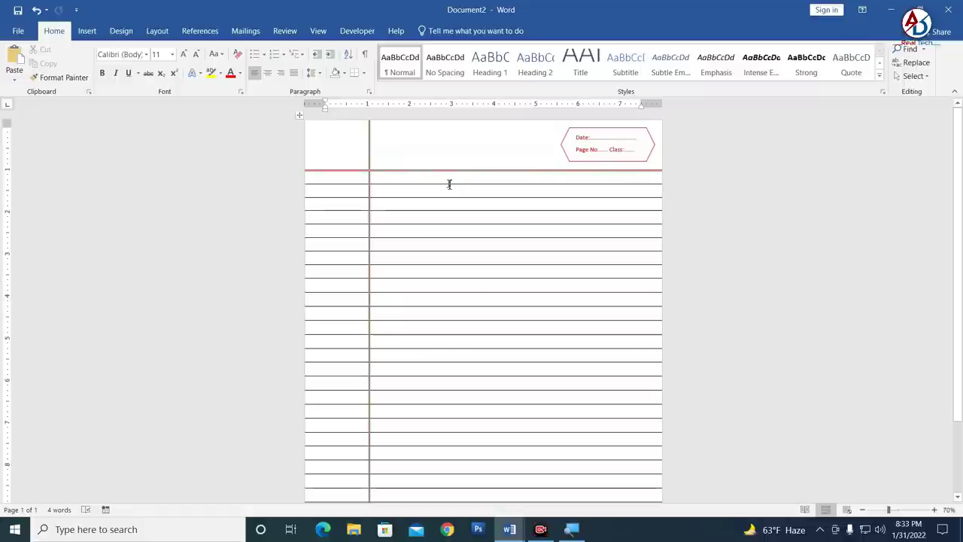